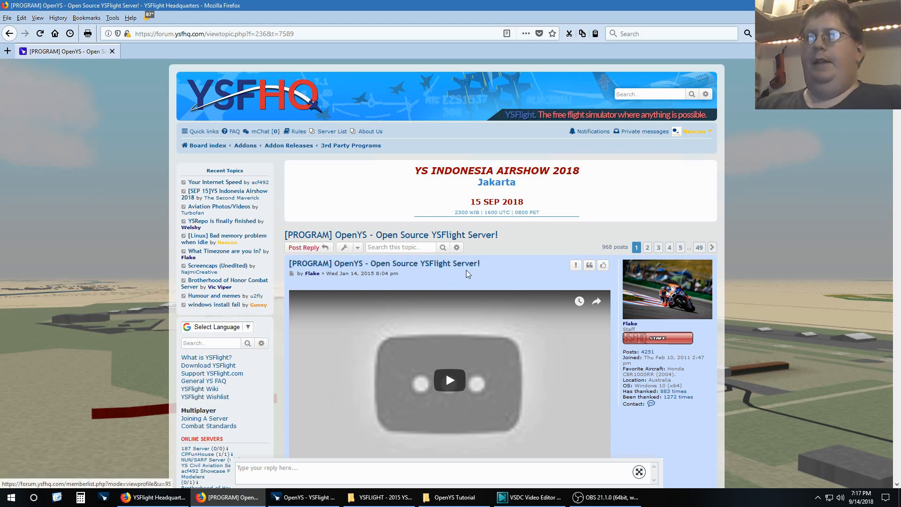
Expand the Instructions under How To Use in the OpenYS thread, read them with the minimum system requirements, and collapse them again
scroll(540, 242, down, 1)
scroll(544, 242, down, 6)
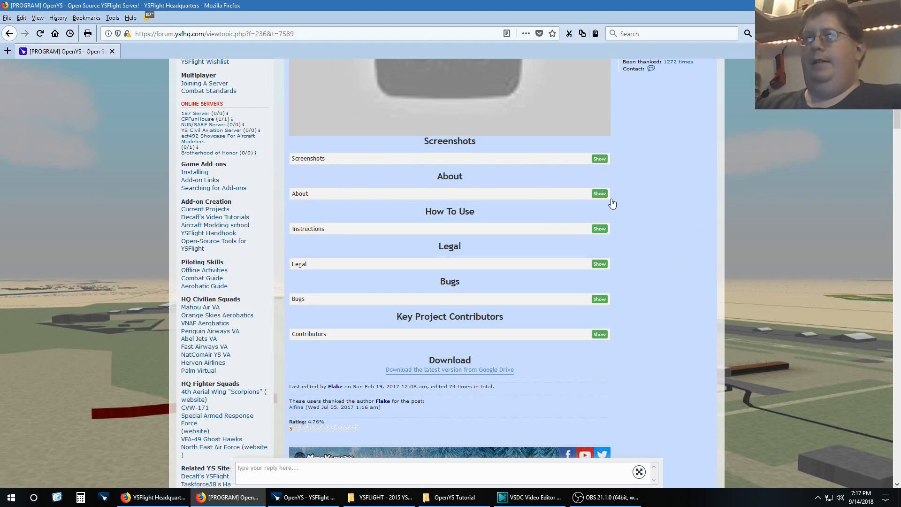
click(600, 230)
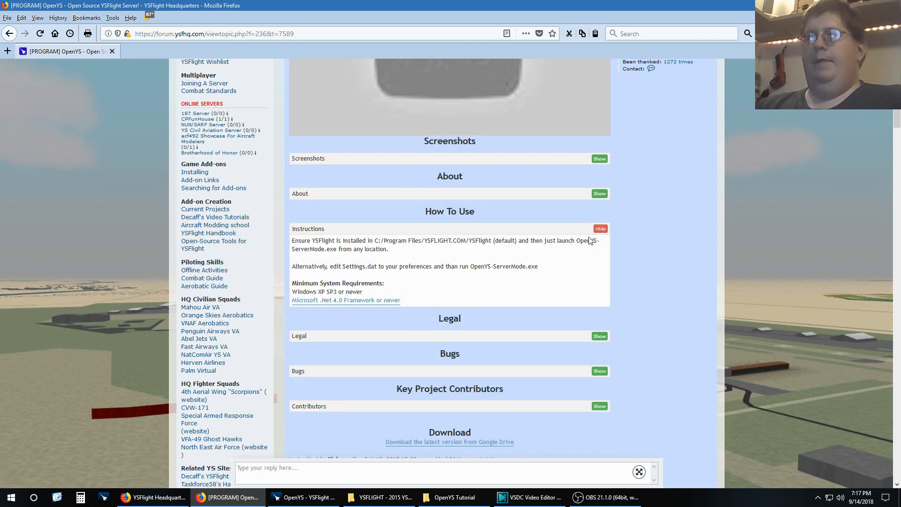
scroll(555, 251, down, 3)
scroll(602, 237, up, 3)
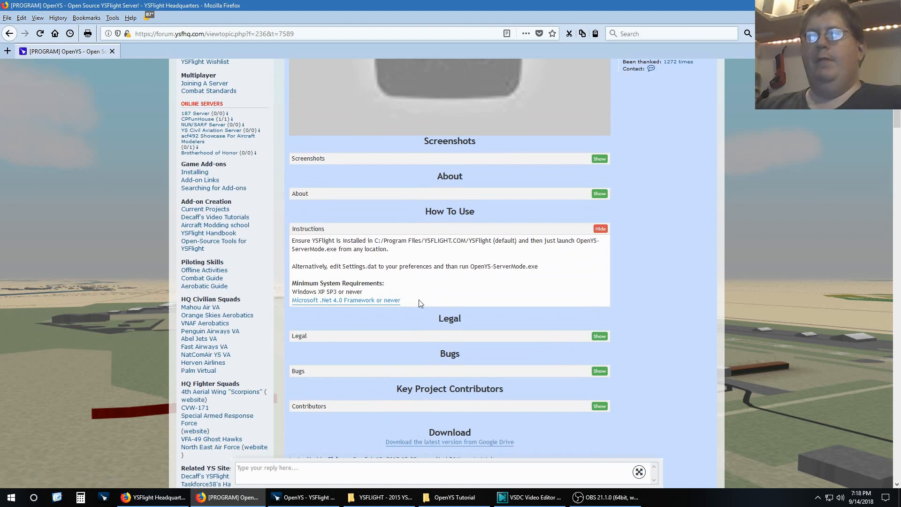
click(600, 228)
Expand the Legal section of the OpenYS thread and read its licence terms
click(599, 265)
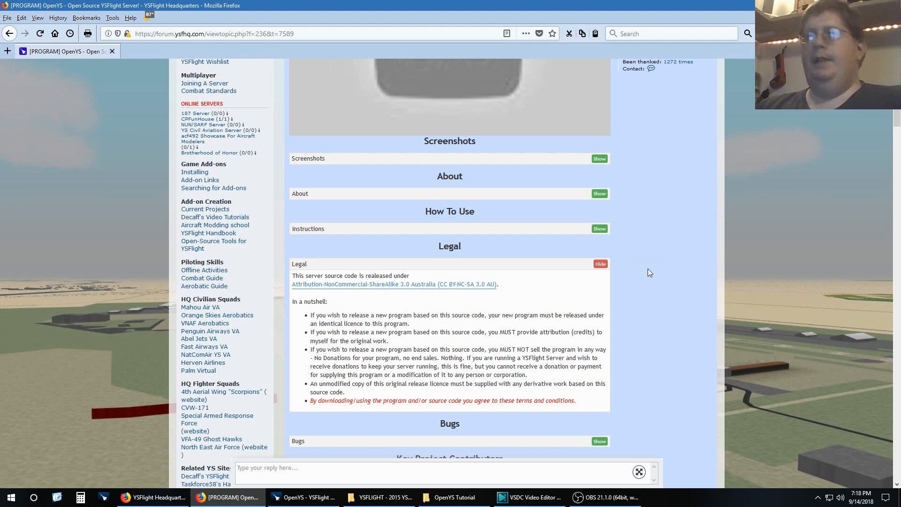
scroll(670, 268, down, 4)
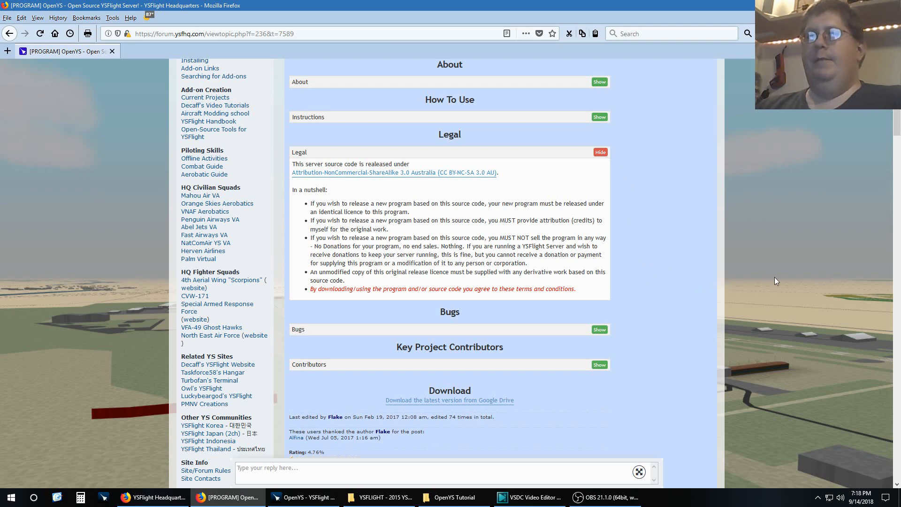
scroll(773, 278, up, 4)
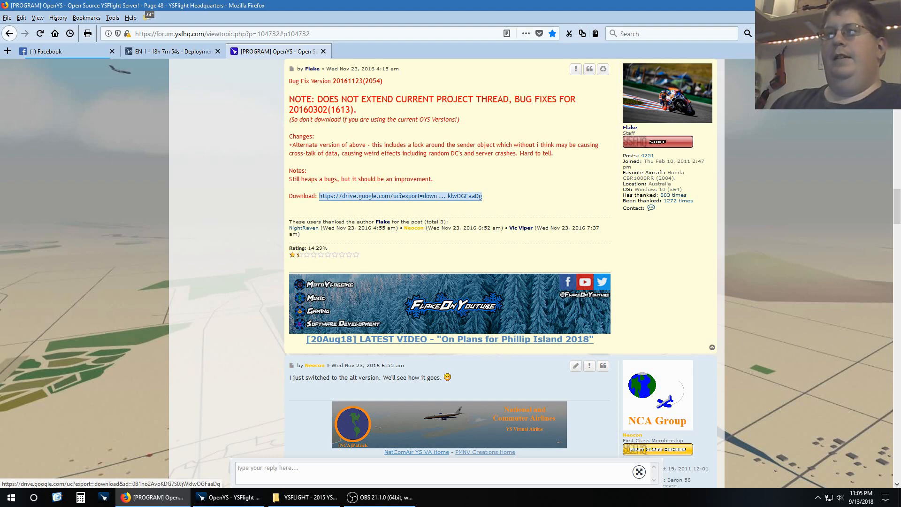
click(401, 195)
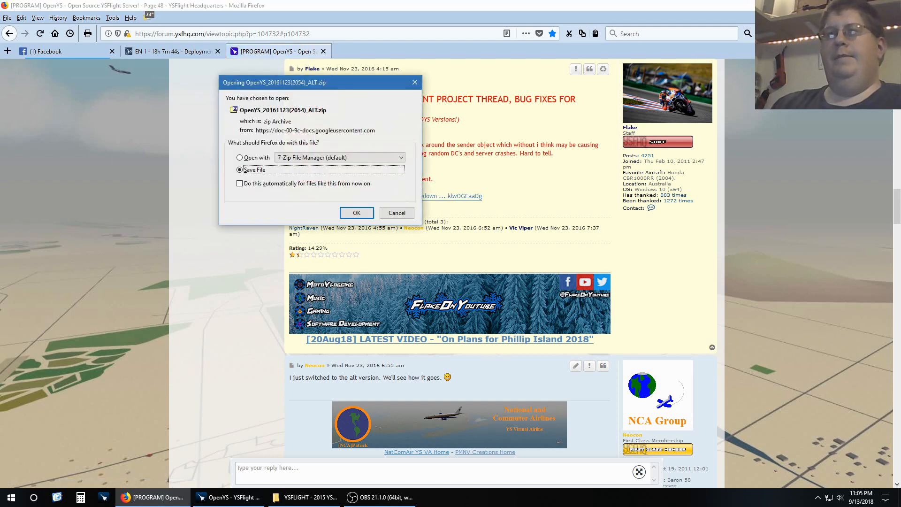
key(Return)
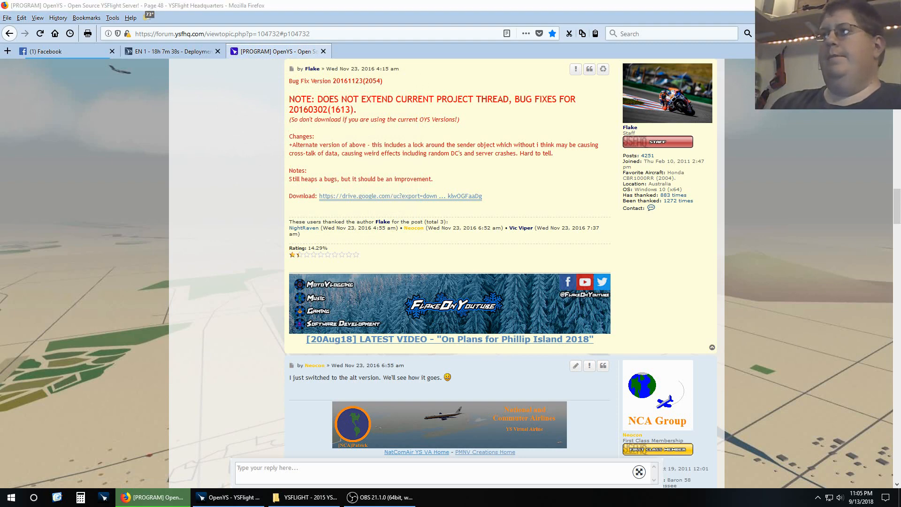
Switch to the OpenYS server console, set the server time with /time 1630, and send the chat message "how is that?"
key(alt+Tab)
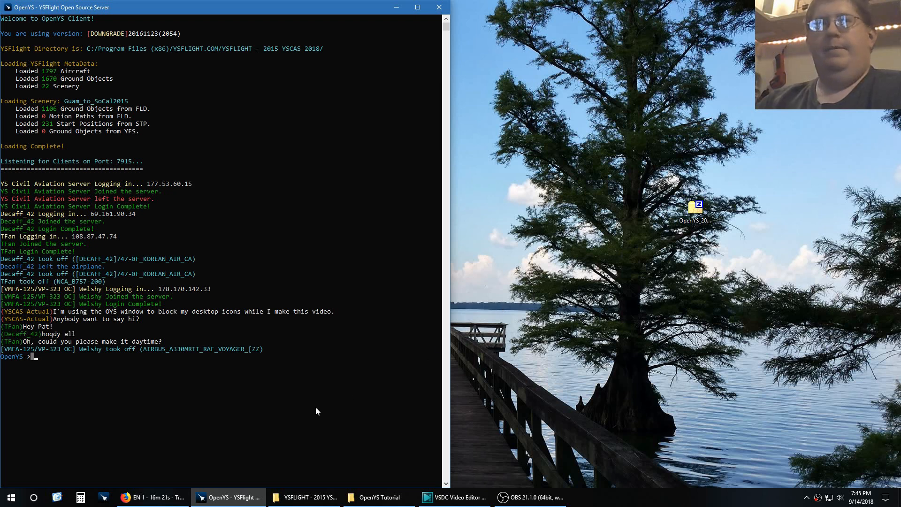
click(316, 407)
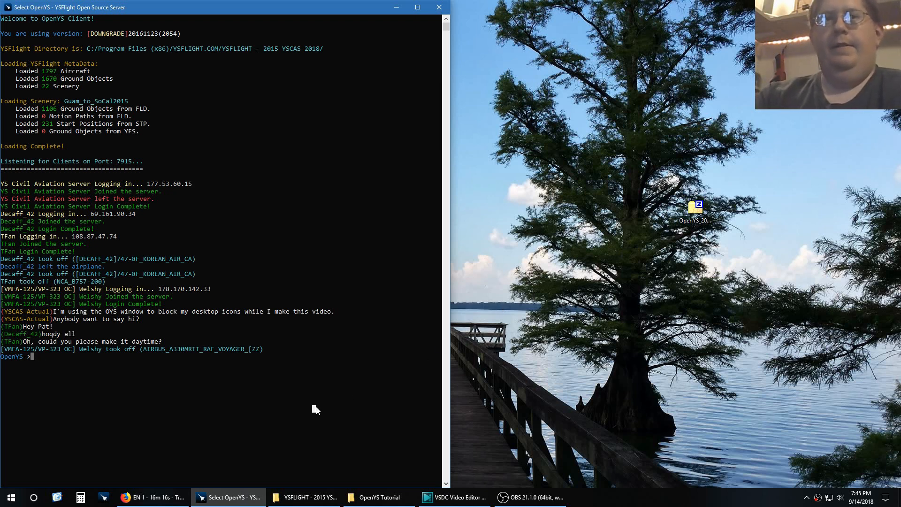
key(Escape)
text(/time )
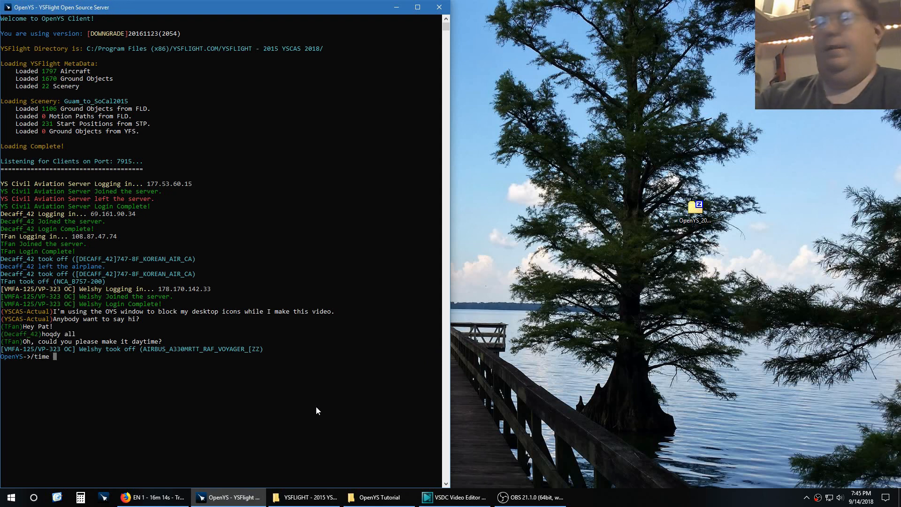
text(16)
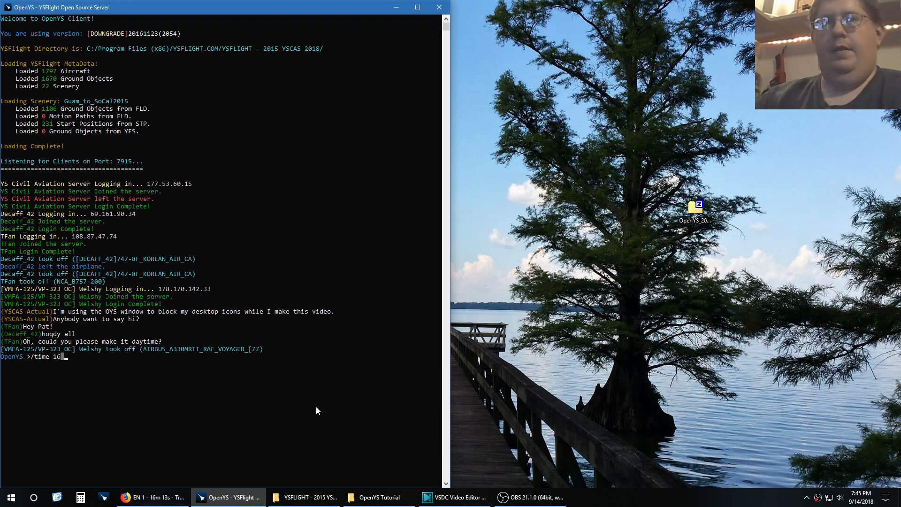
text(30)
key(Return)
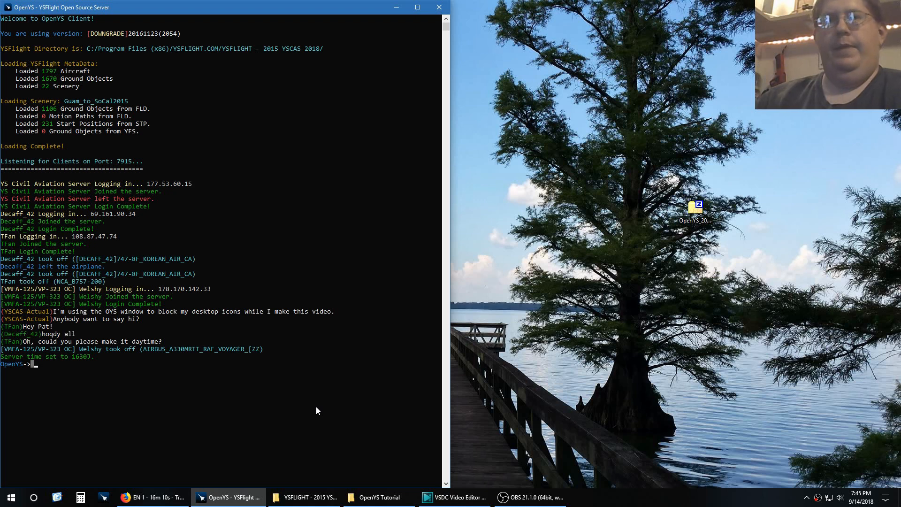
text(how is that?)
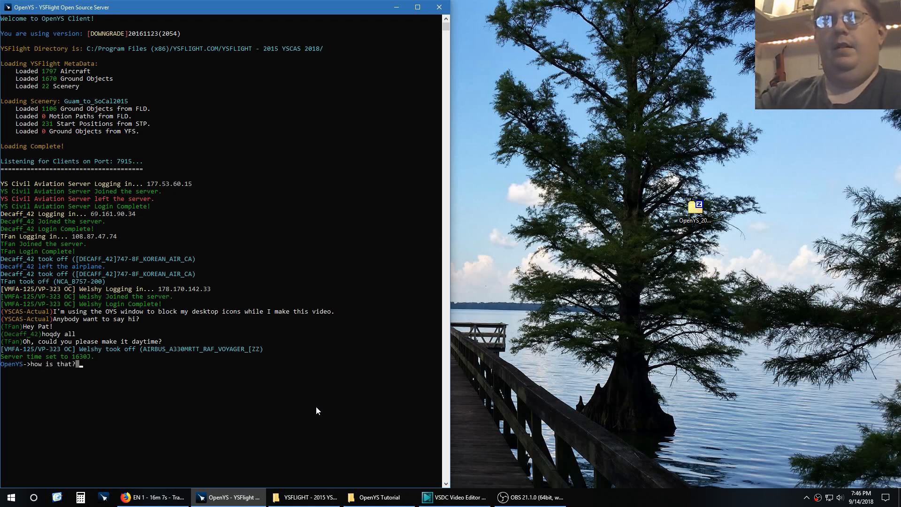
key(Return)
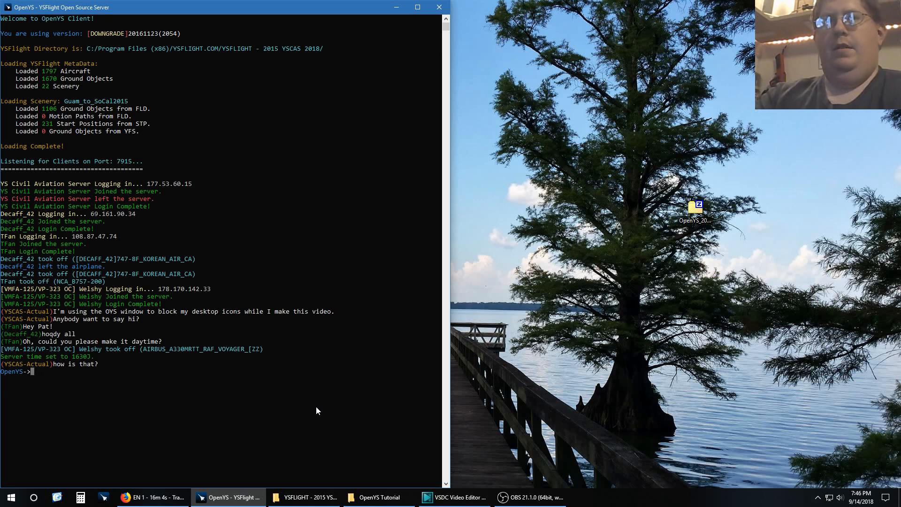
Turn off the server's day/night cycle with the command /daynightcycle 0
text(/day)
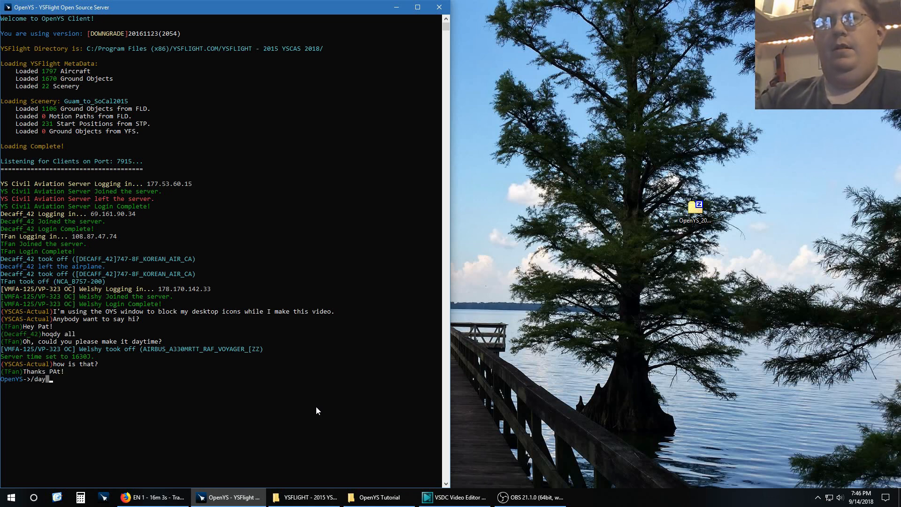
text(nightcycle 0)
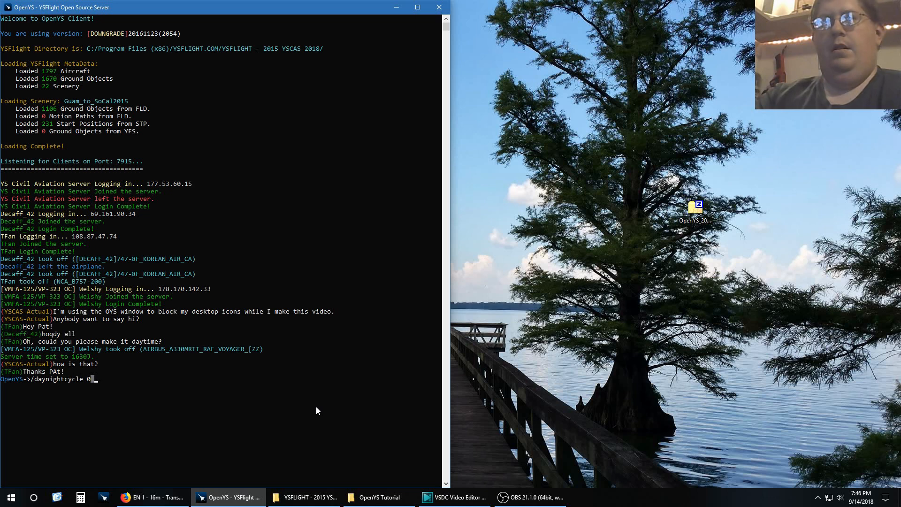
key(Return)
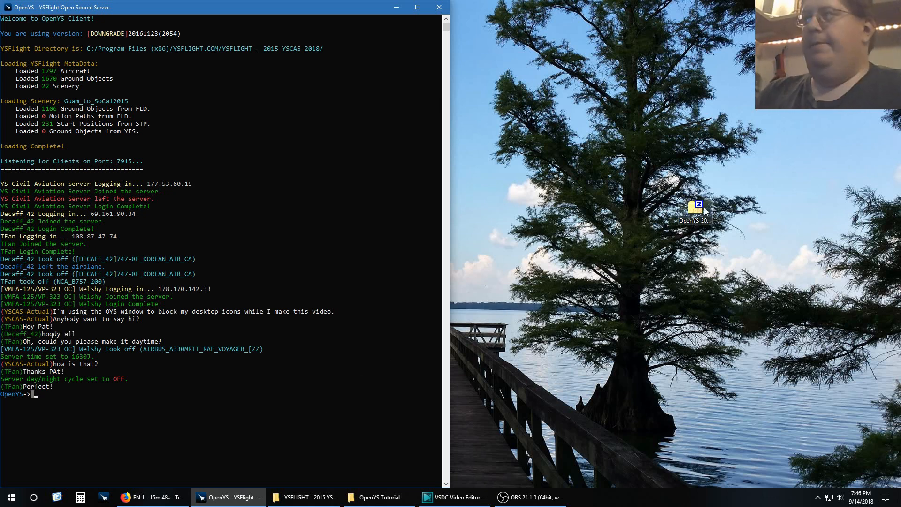
drag(696, 209, 629, 131)
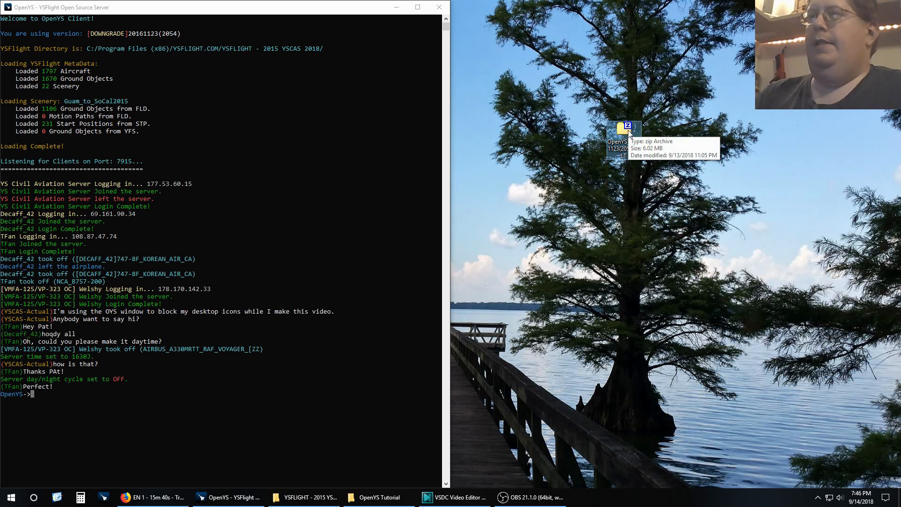
right_click(626, 137)
mouse_move(644, 153)
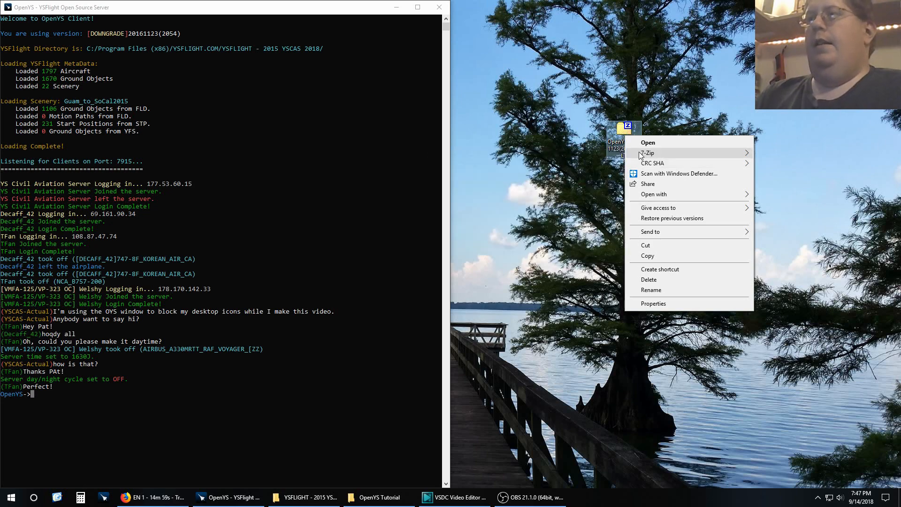
click(653, 141)
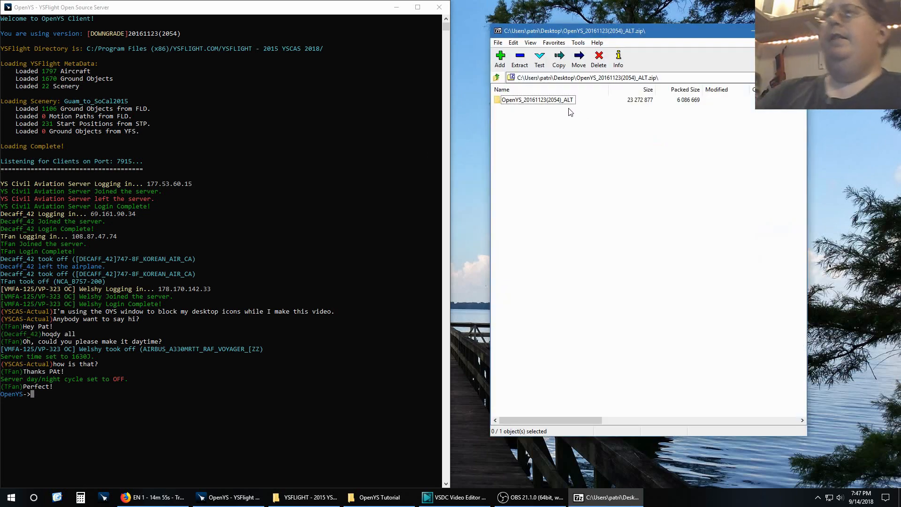
click(503, 102)
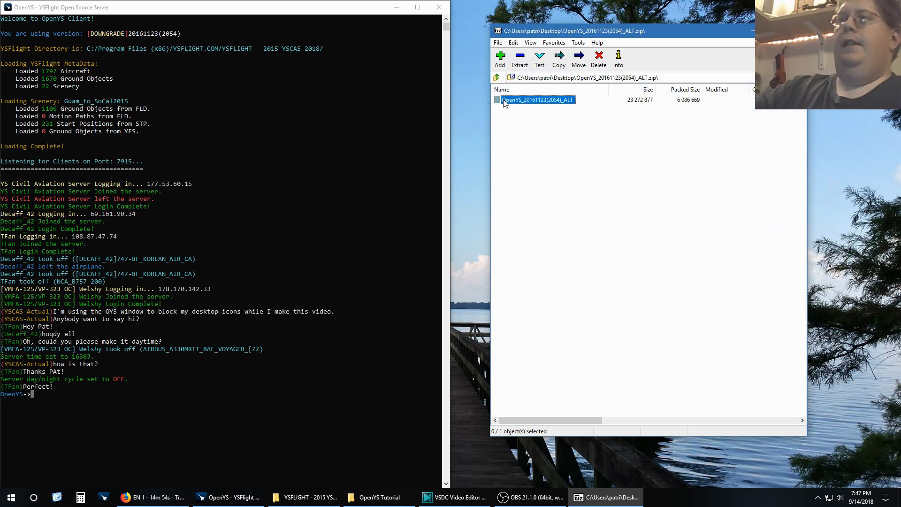
drag(503, 103, 848, 154)
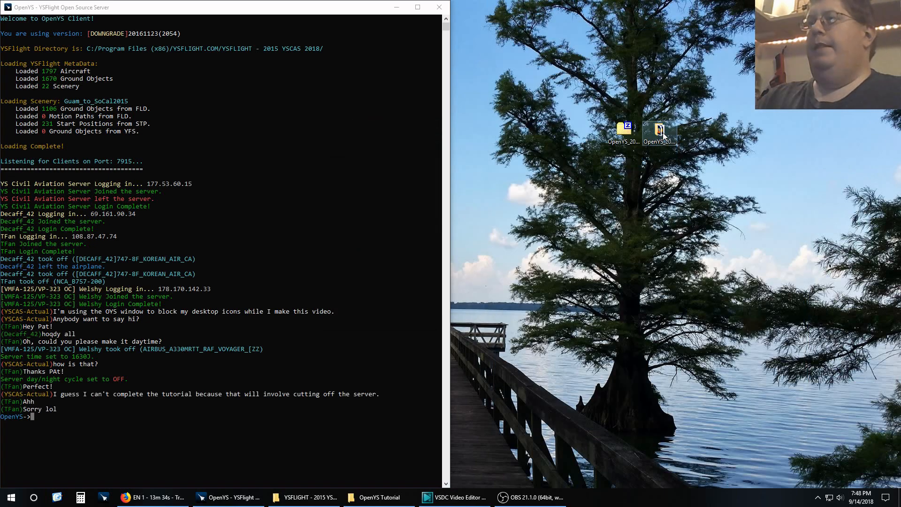
double_click(663, 136)
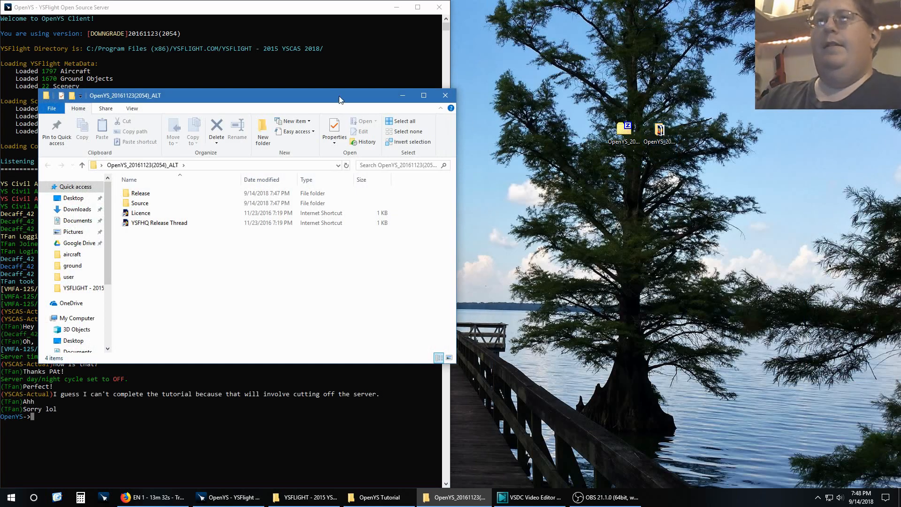
drag(336, 98, 753, 17)
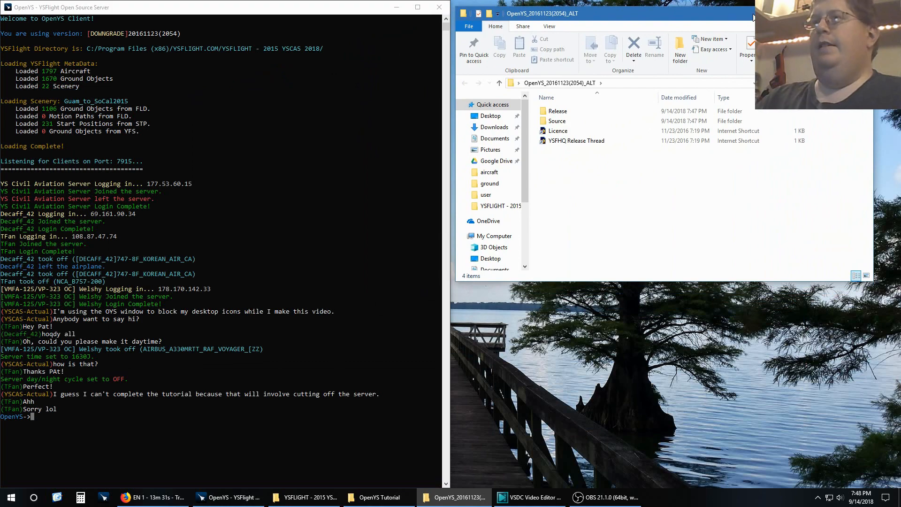
key(super+Right)
key(super+Up)
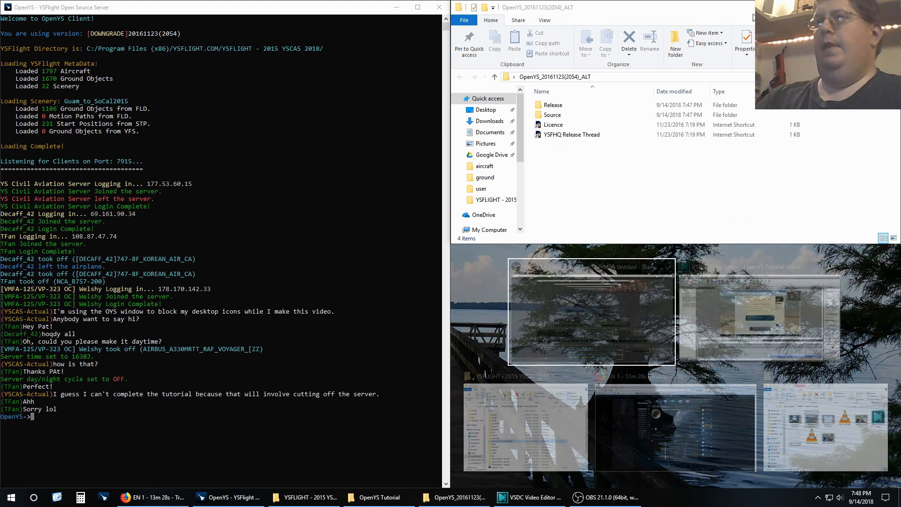
click(873, 268)
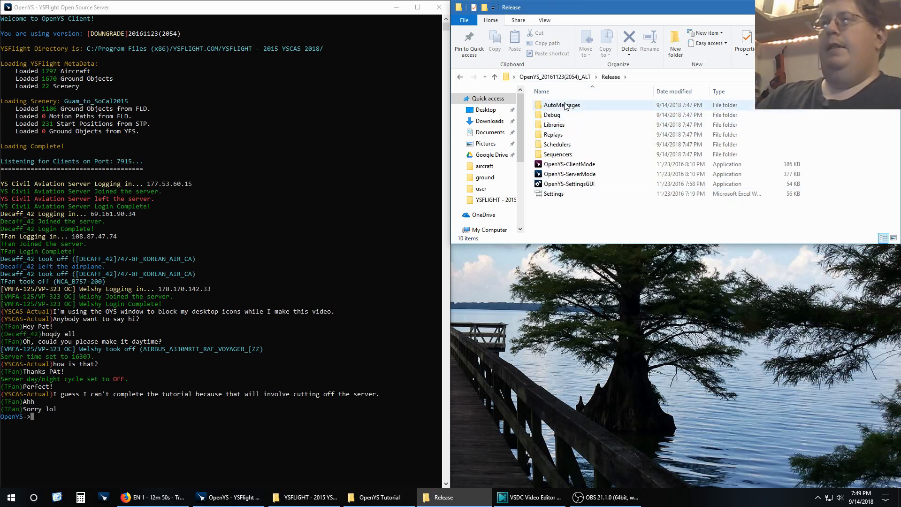
Open AutoMessages in the Release folder, read the _1_StartLogIn and _1_EndLogIn text files, and close both
double_click(570, 105)
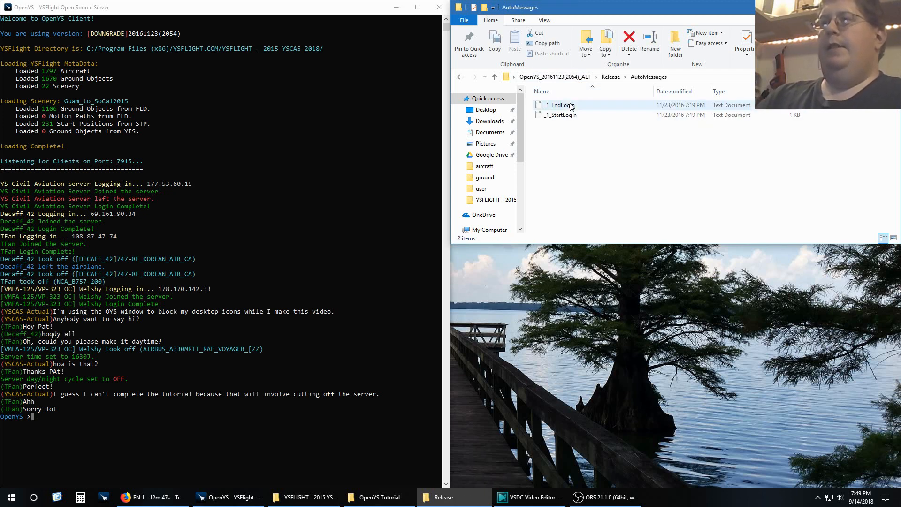
double_click(571, 106)
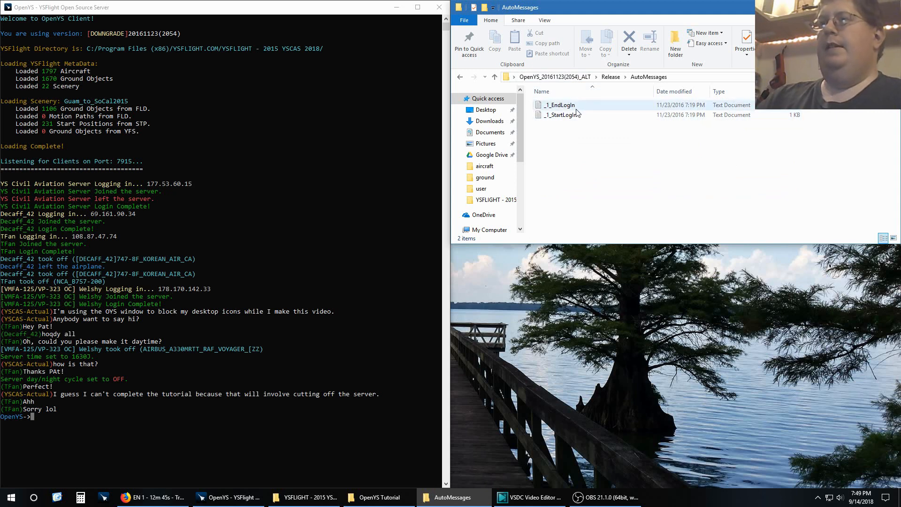
double_click(568, 116)
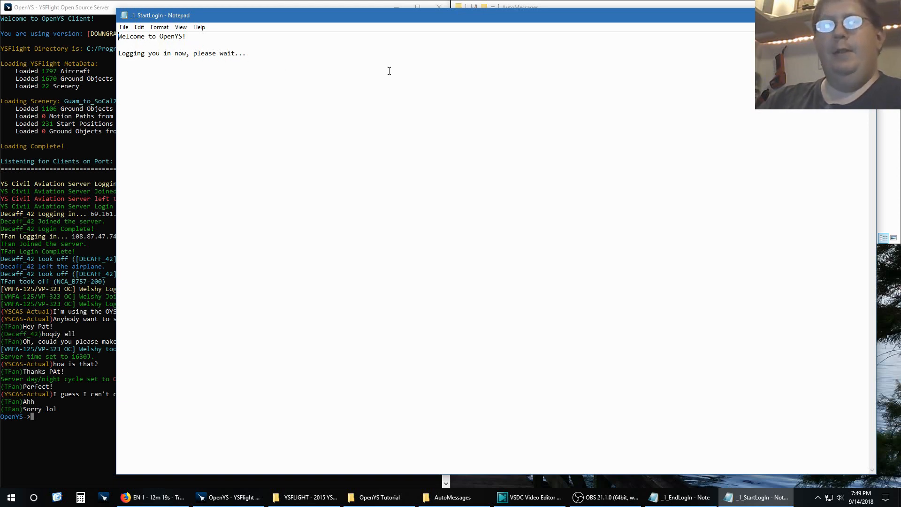
click(866, 15)
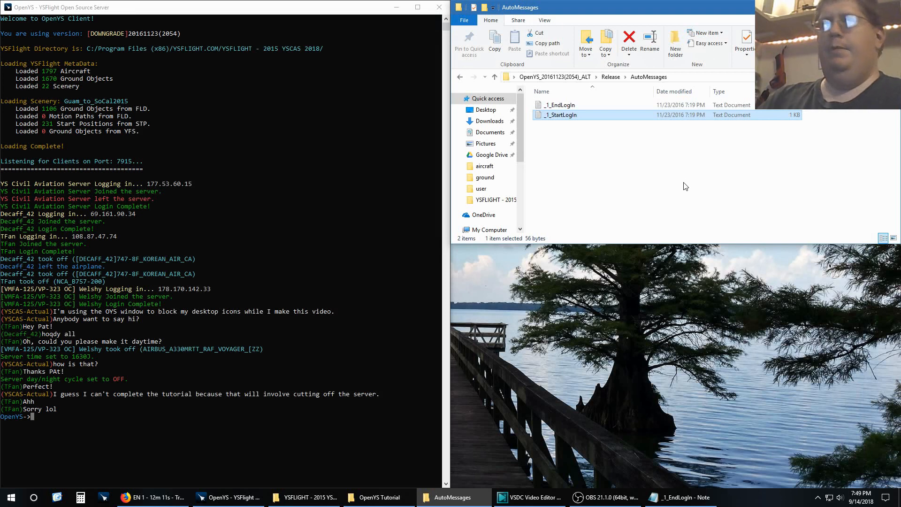
click(681, 498)
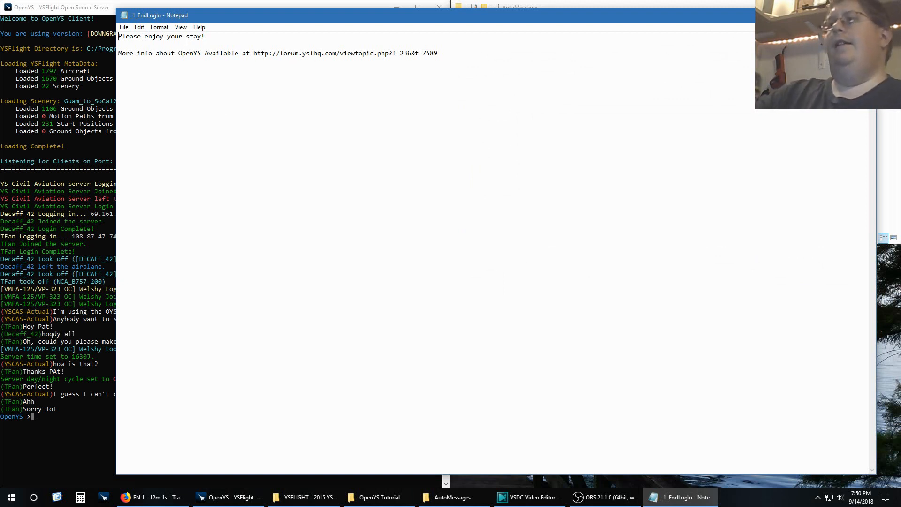
key(alt+F4)
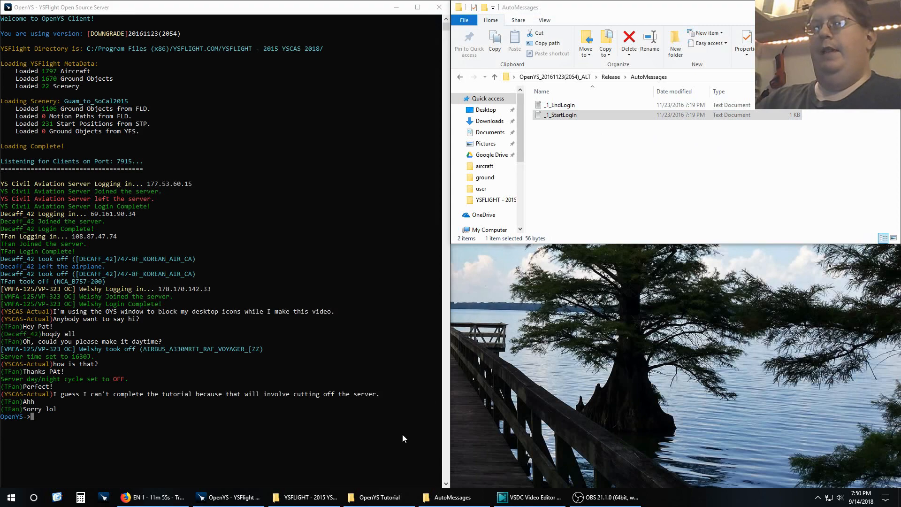
In the YSFLIGHT - 2015 YSCAS 2018 folder, open the installed OpenYS server's AutoMessages folder and read _1_StartLogIn and _1_EndLogIn
click(331, 497)
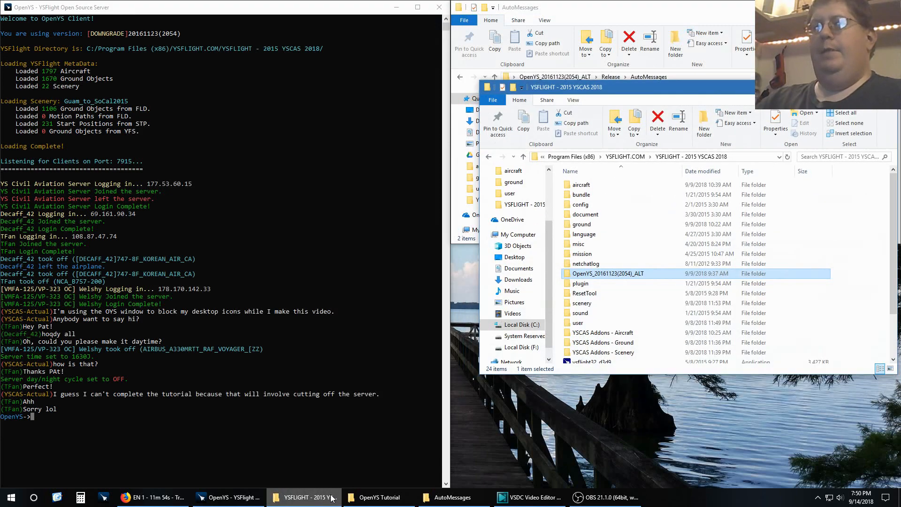
double_click(613, 274)
double_click(587, 185)
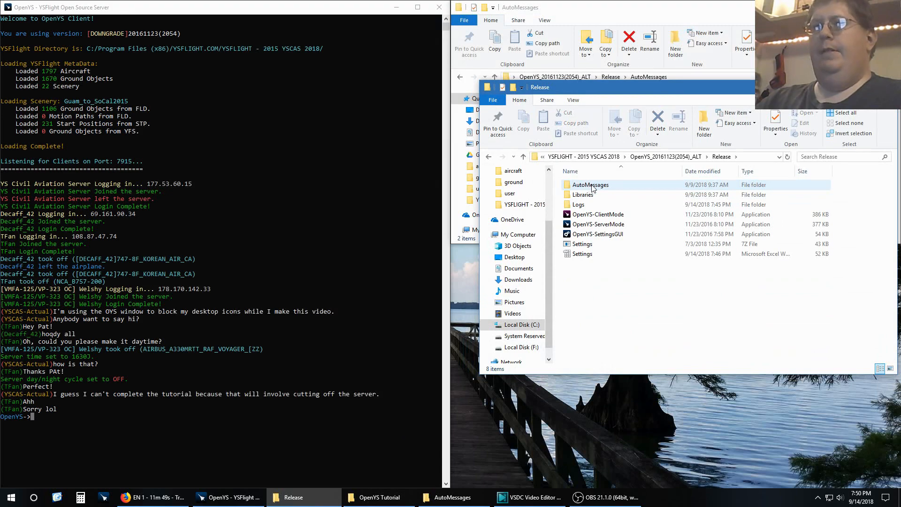
double_click(592, 187)
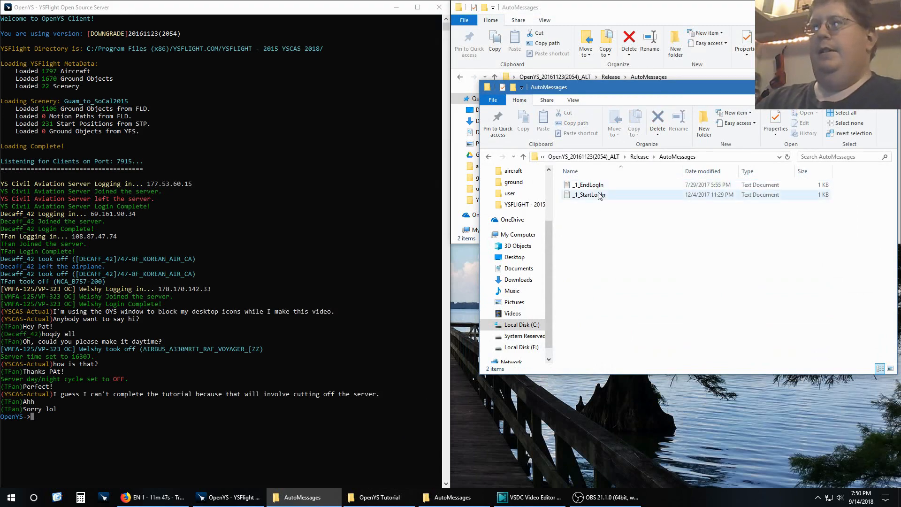
double_click(592, 195)
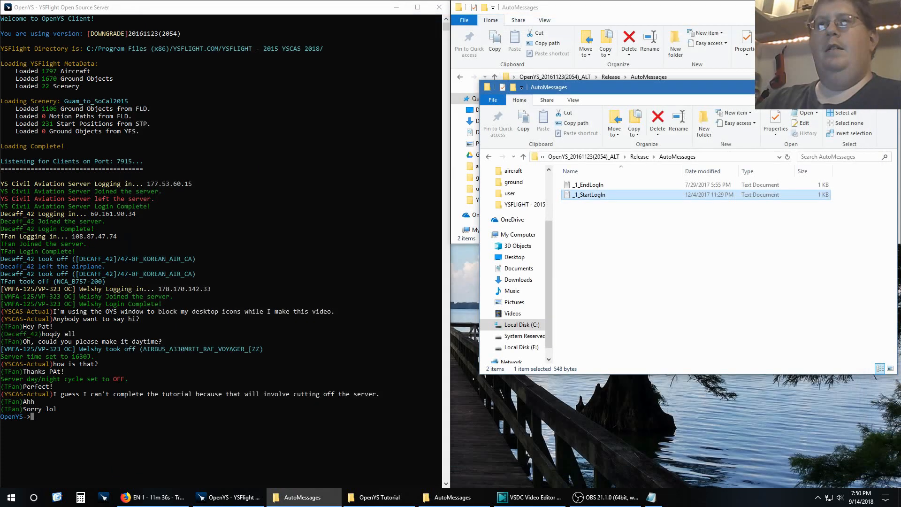
double_click(606, 187)
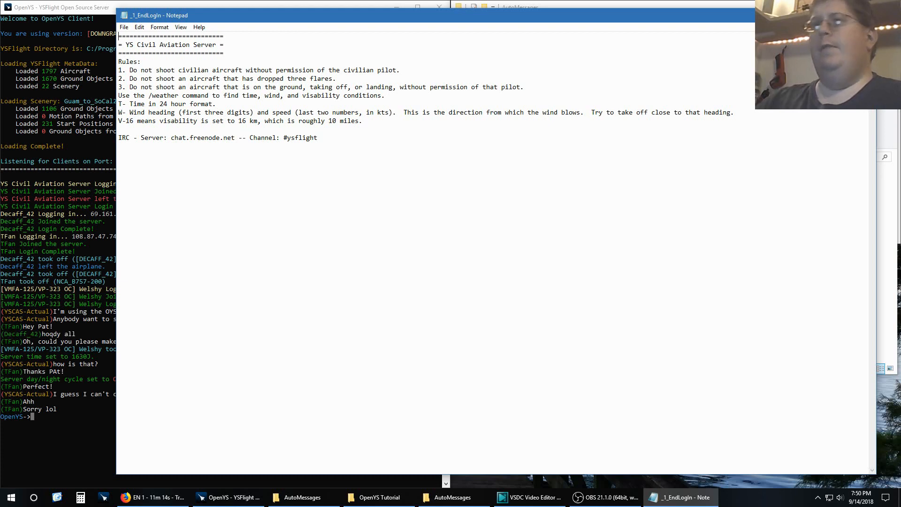
key(alt+F4)
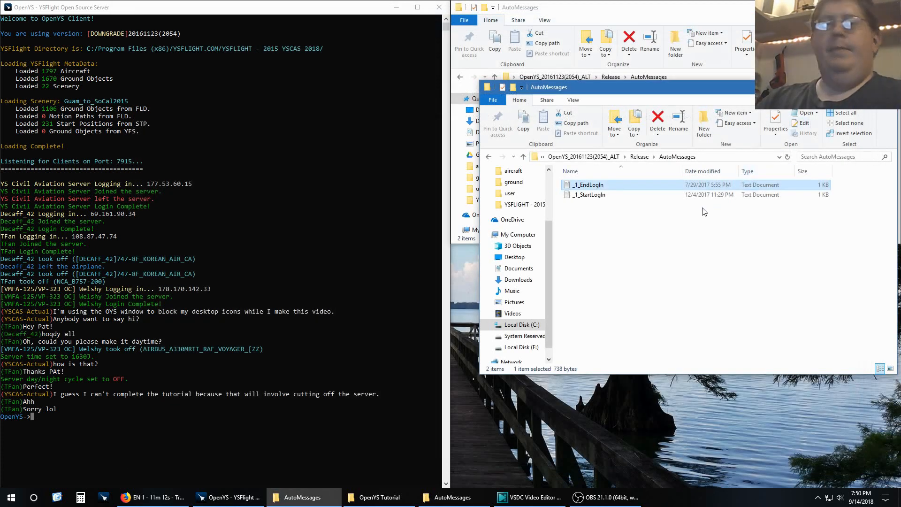
Return both AutoMessages windows to their Release folders and place the installed server's window below the extracted one for comparison
key(BackSpace)
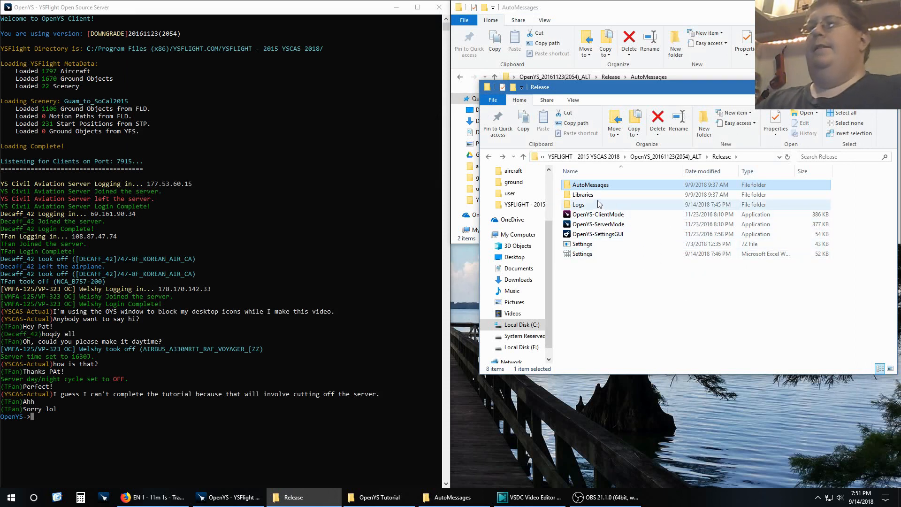
mouse_move(587, 206)
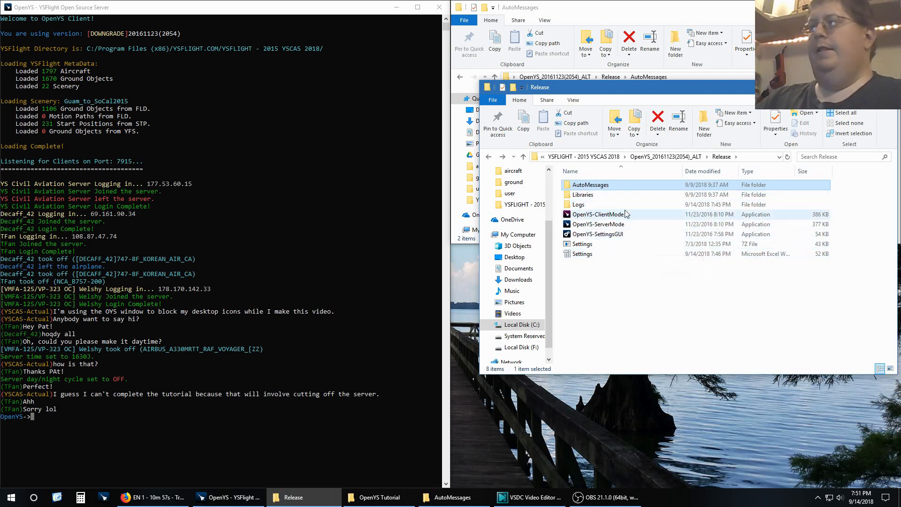
drag(624, 89, 620, 187)
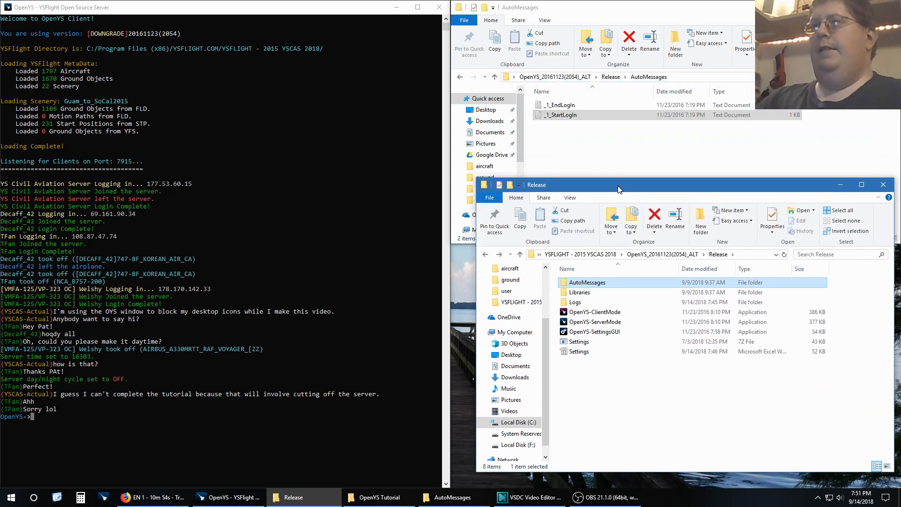
click(572, 133)
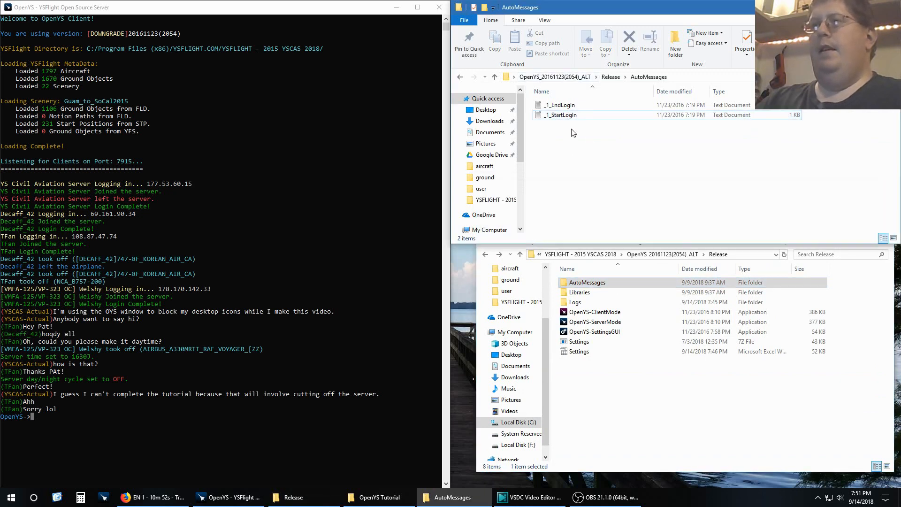
key(BackSpace)
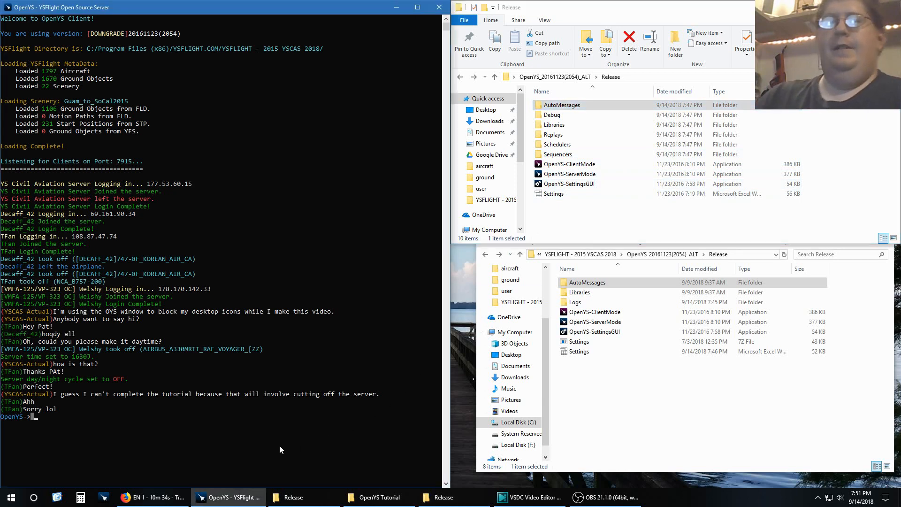
Post "Don't worry, I'll film that later. Right now I'm going to show how to opperate the setting GUI." in the server console
key(Return)
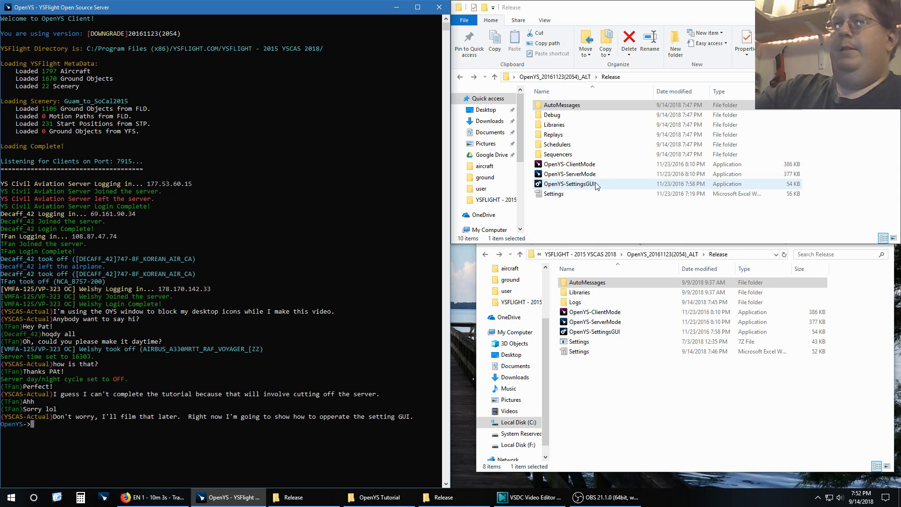
Launch OpenYS-SettingsGUI from the extracted Release folder, maximize it, and widen the Value and Remarks columns until the remarks are readable
double_click(593, 185)
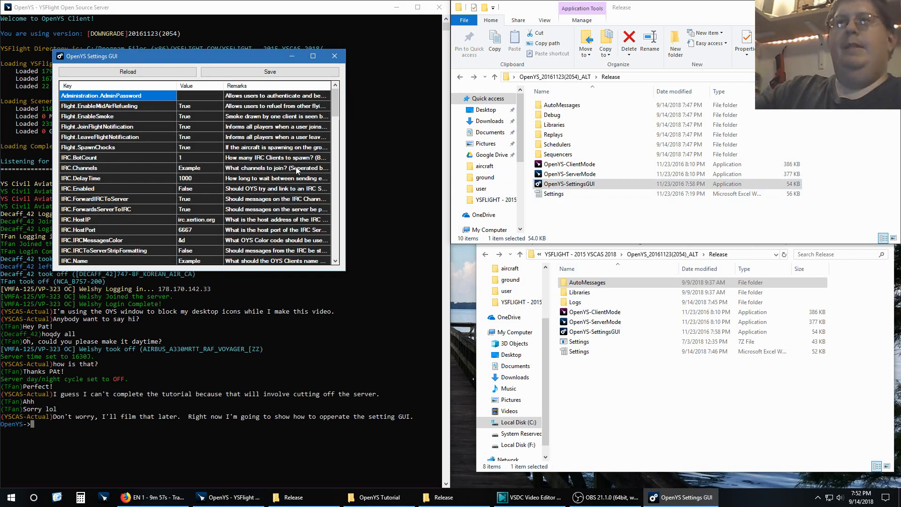
click(313, 56)
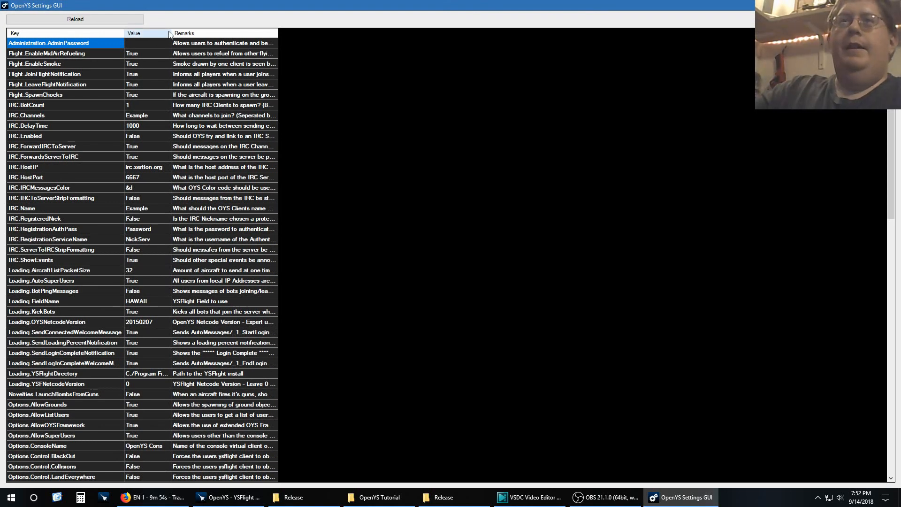
drag(171, 34, 417, 34)
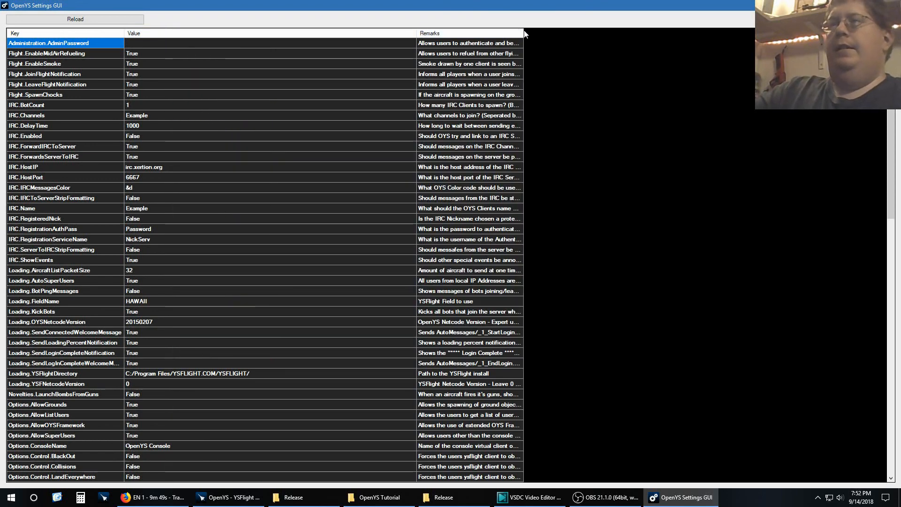
drag(521, 34, 829, 34)
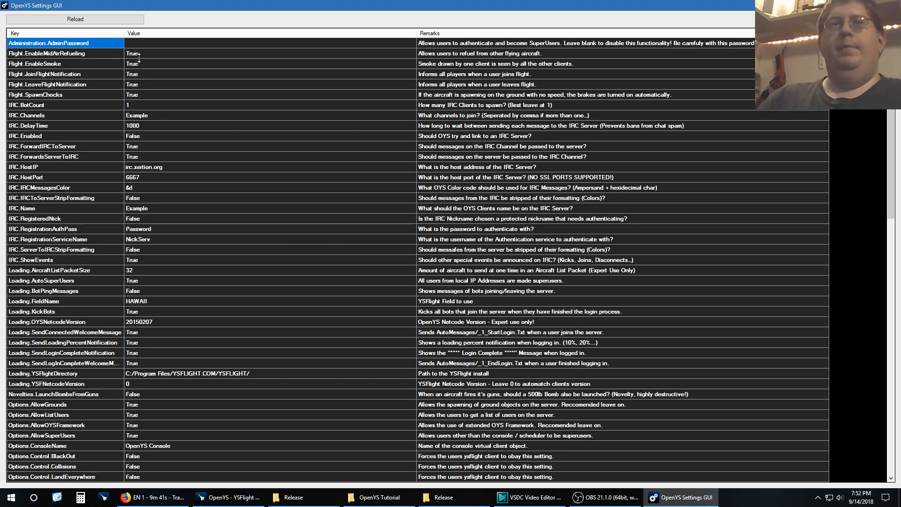
Review the Administration.AdminPassword setting and the Flight settings for refueling, smoke, and join and leave notifications
click(155, 43)
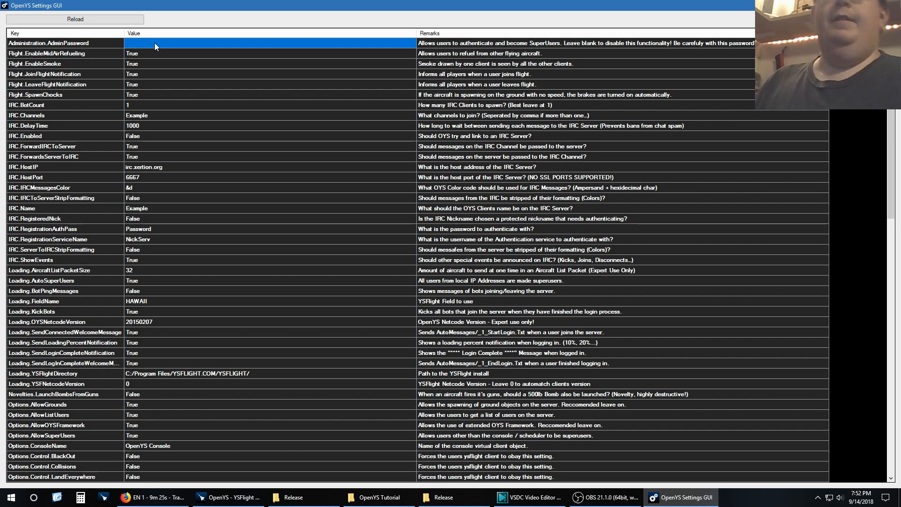
click(148, 54)
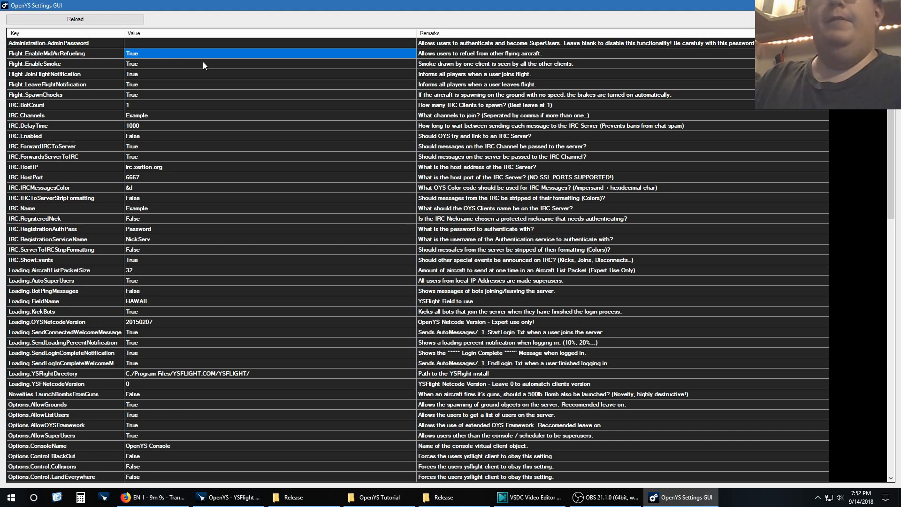
key(Down)
key(Up)
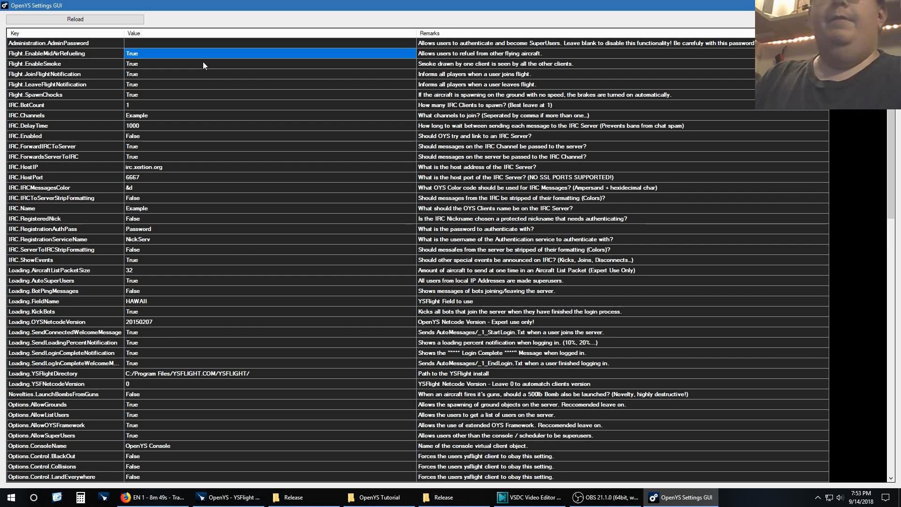
click(203, 62)
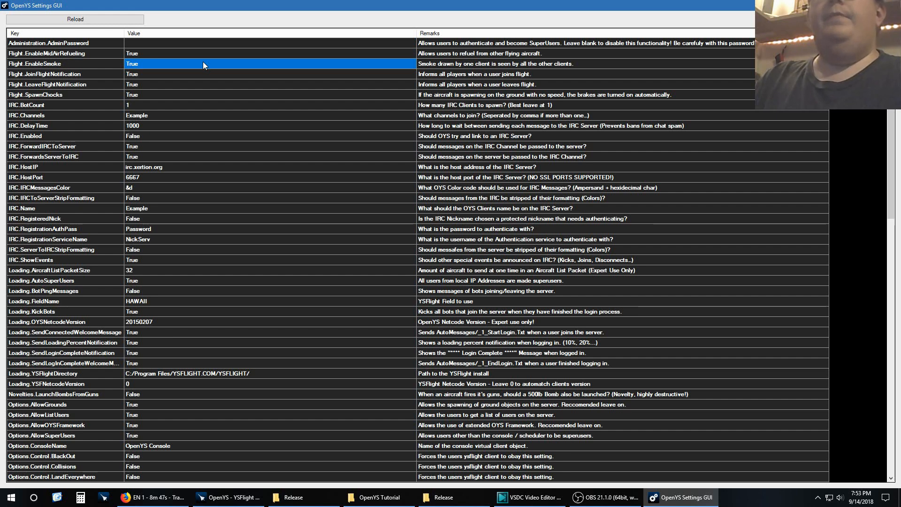
key(Down)
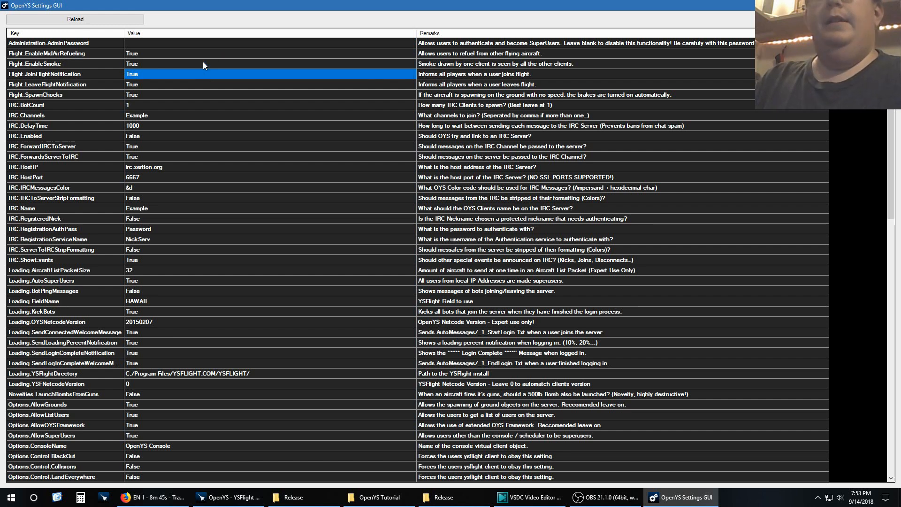
key(Down)
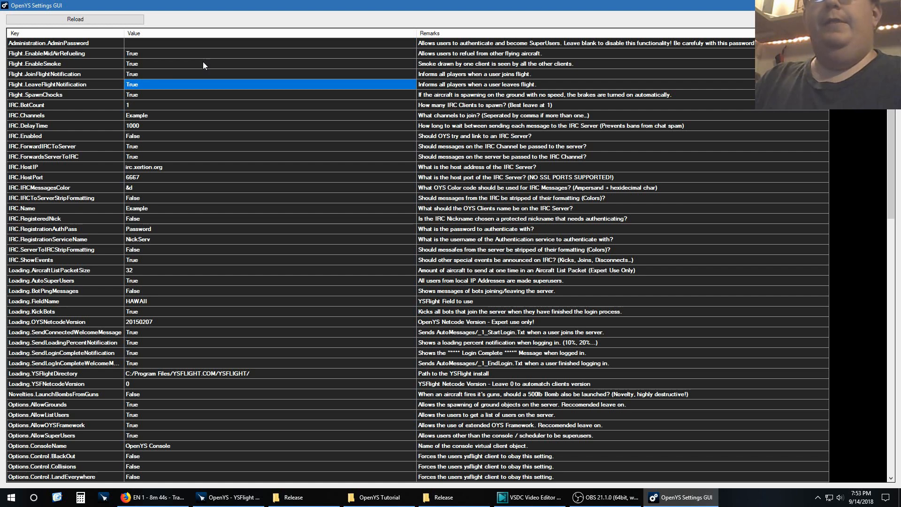
Set Flight.SpawnChocks to False
key(Down)
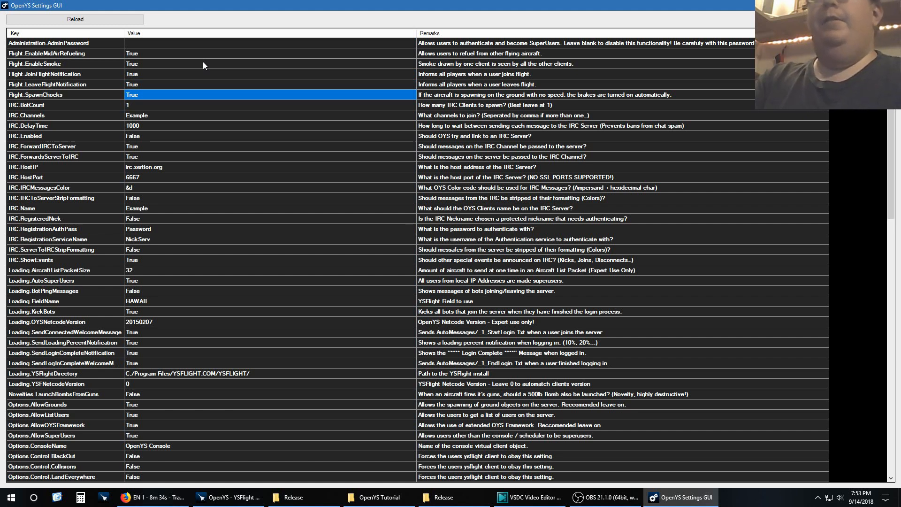
text(Fale)
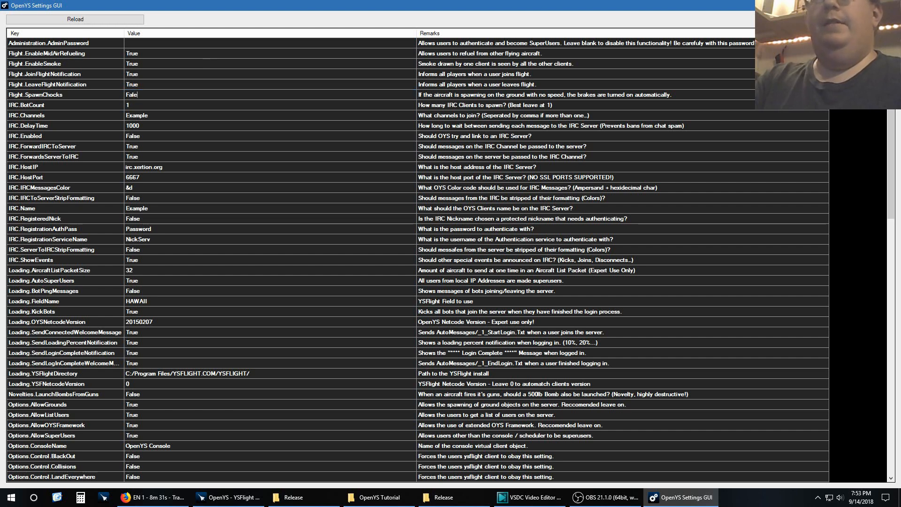
key(BackSpace)
text(se)
key(Return)
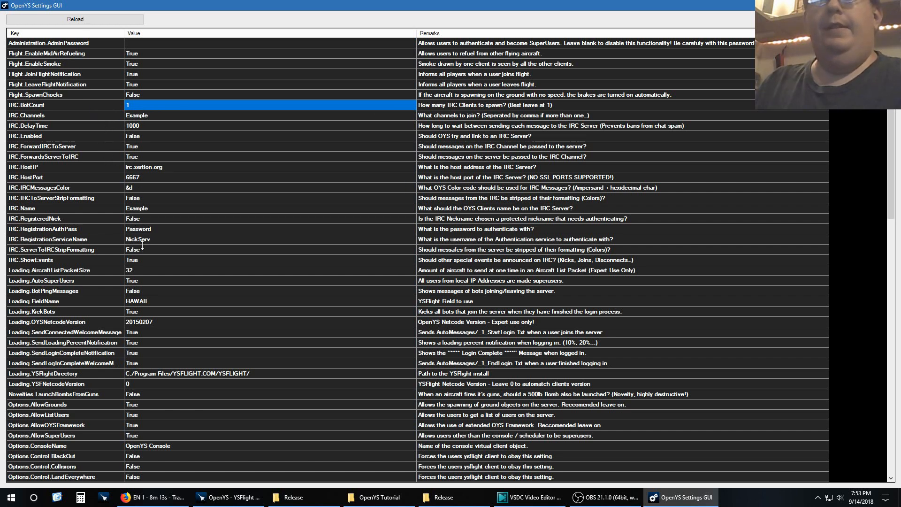
Look over the Loading settings and enter Tohoku as the Loading.FieldName value
click(142, 268)
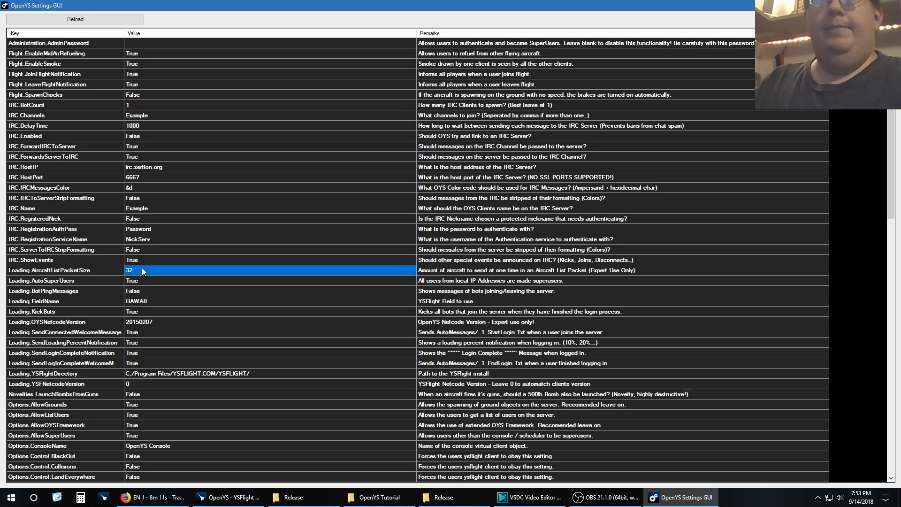
scroll(171, 261, down, 9)
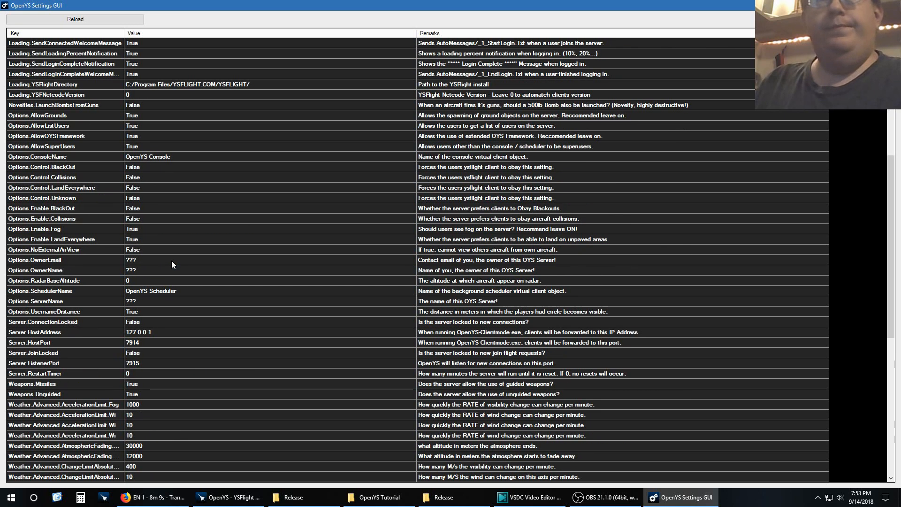
scroll(169, 206, up, 5)
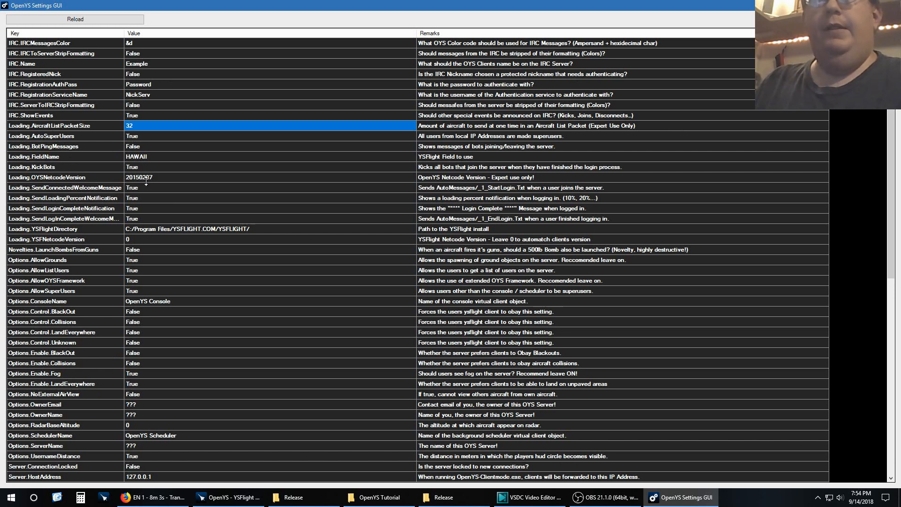
click(150, 156)
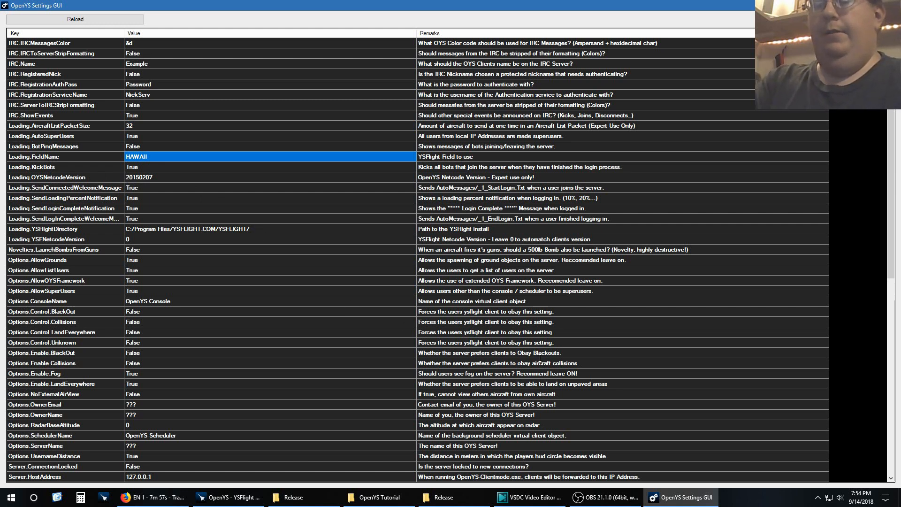
key(BackSpace)
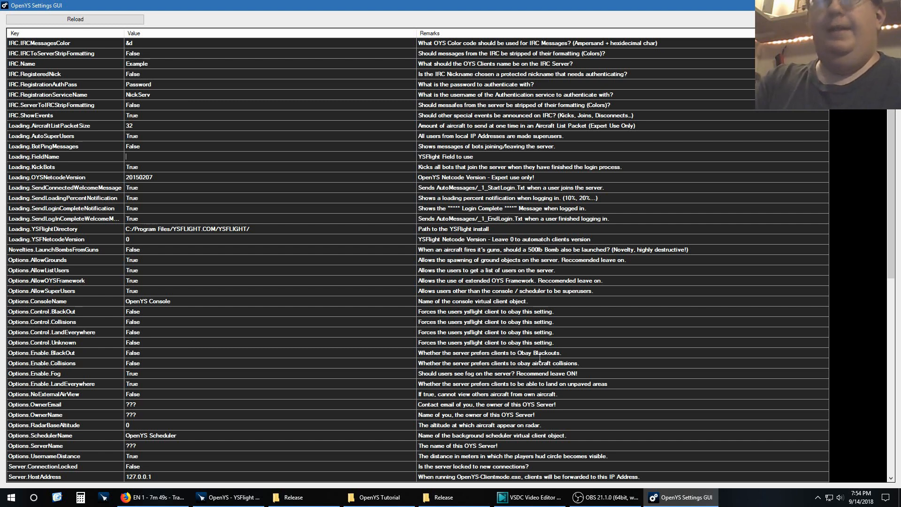
text(Toho)
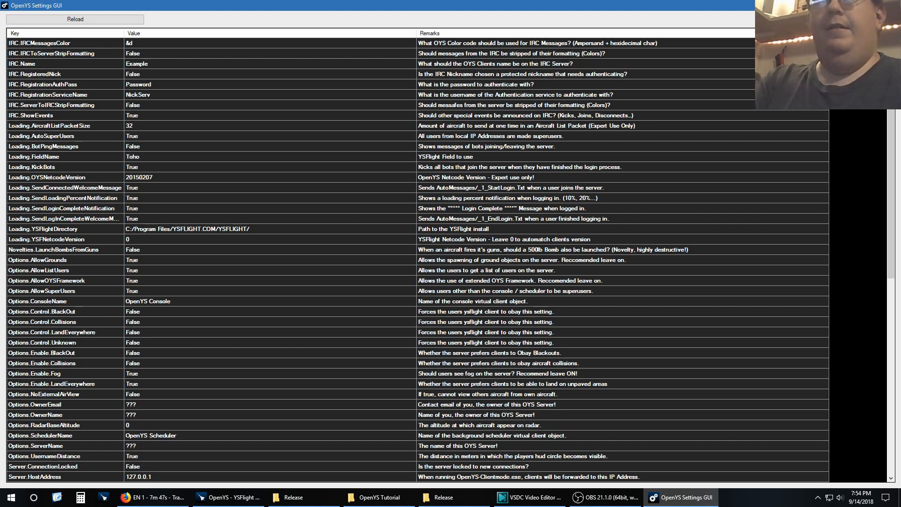
text(ku)
Clear the Loading.FieldName entry and set it to Hawaii
key(BackSpace)
key(BackSpace)
key(BackSpace)
key(BackSpace)
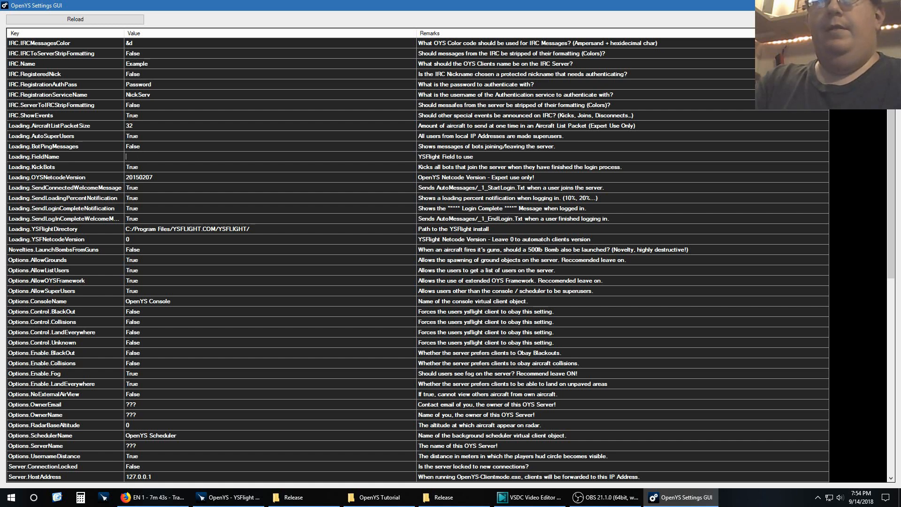
text(Ha)
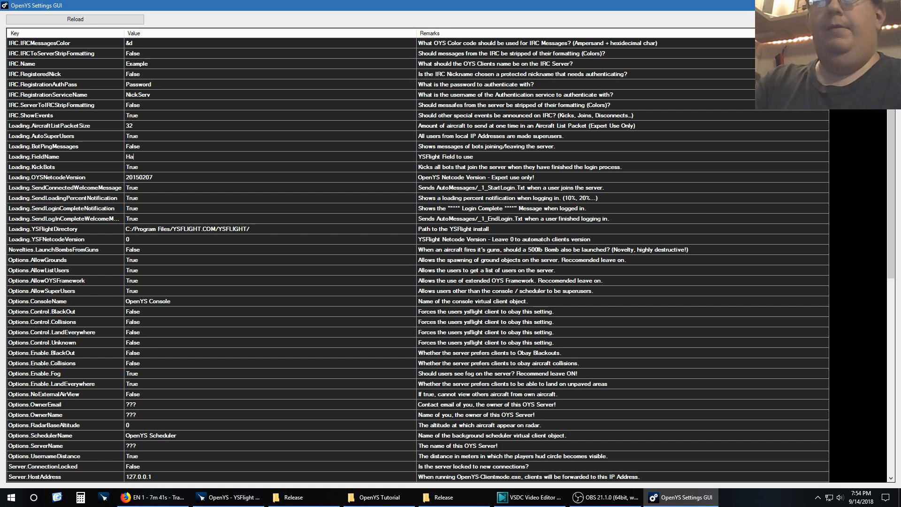
text(waii)
key(Return)
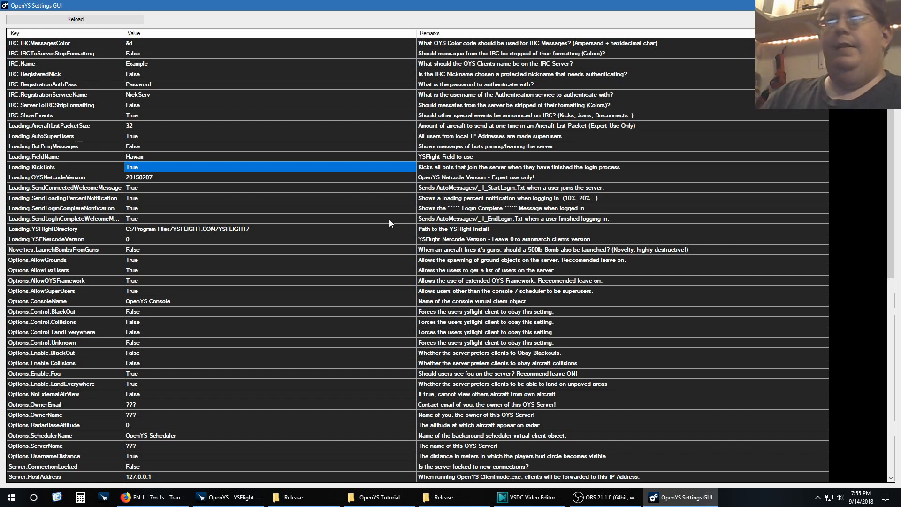
Open Loading.YSFlightDirectory for editing and switch to File Explorer to go to the YSFLIGHT - 2015 YSCAS 2018 install folder
click(213, 229)
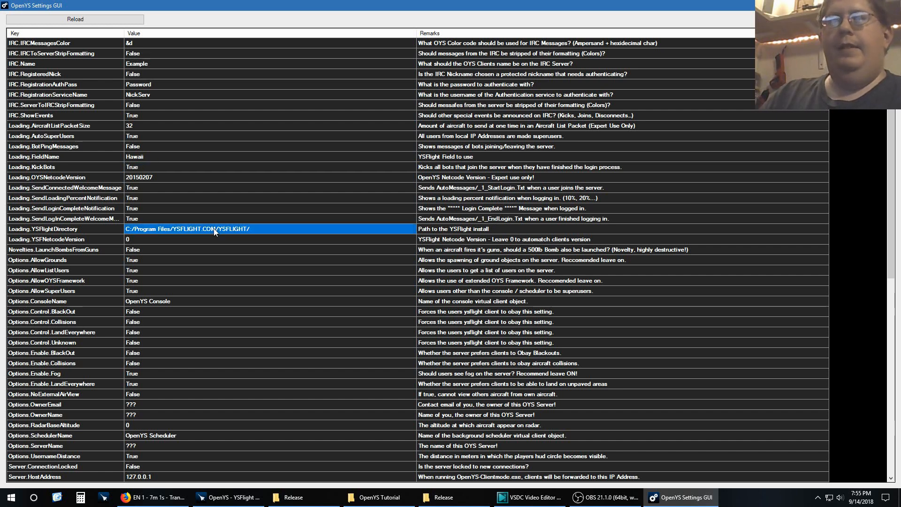
click(255, 229)
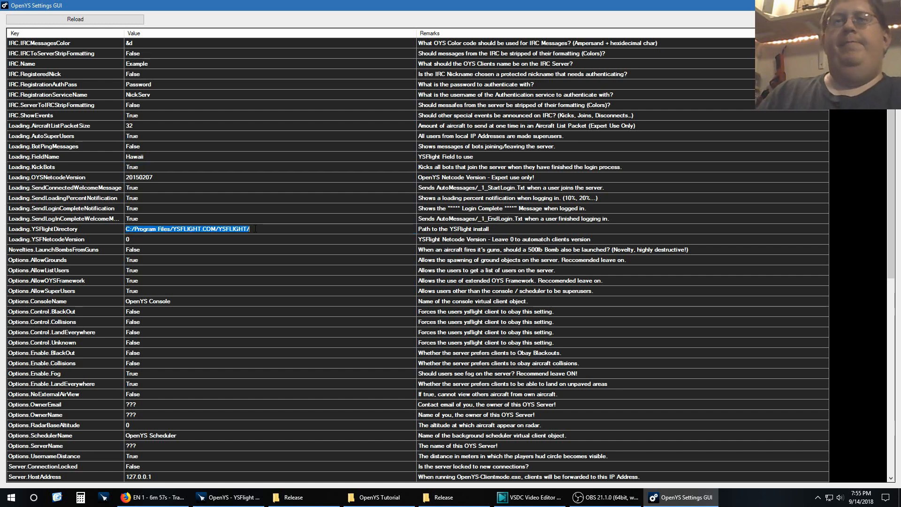
click(267, 229)
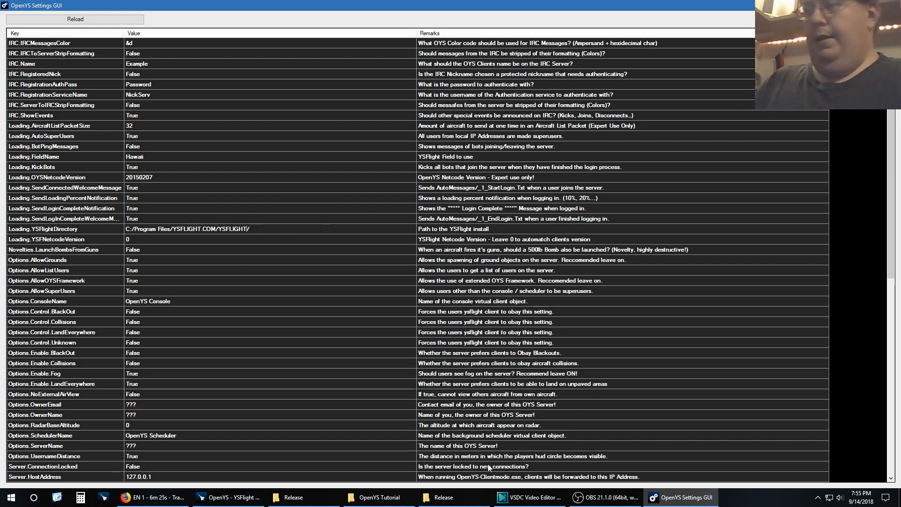
click(444, 497)
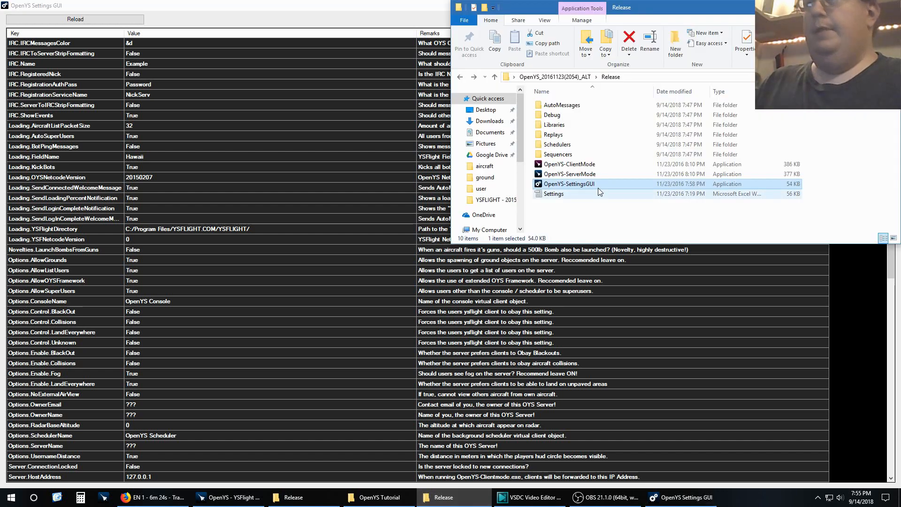
click(294, 497)
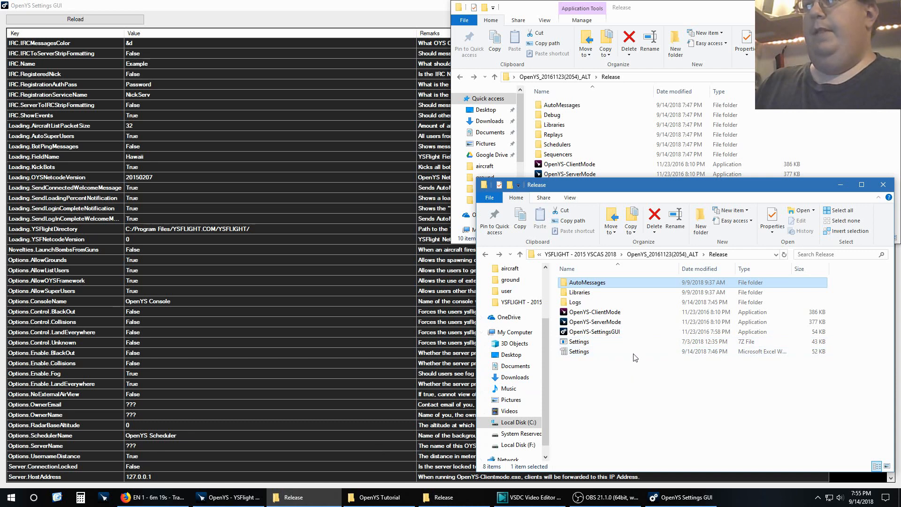
click(574, 255)
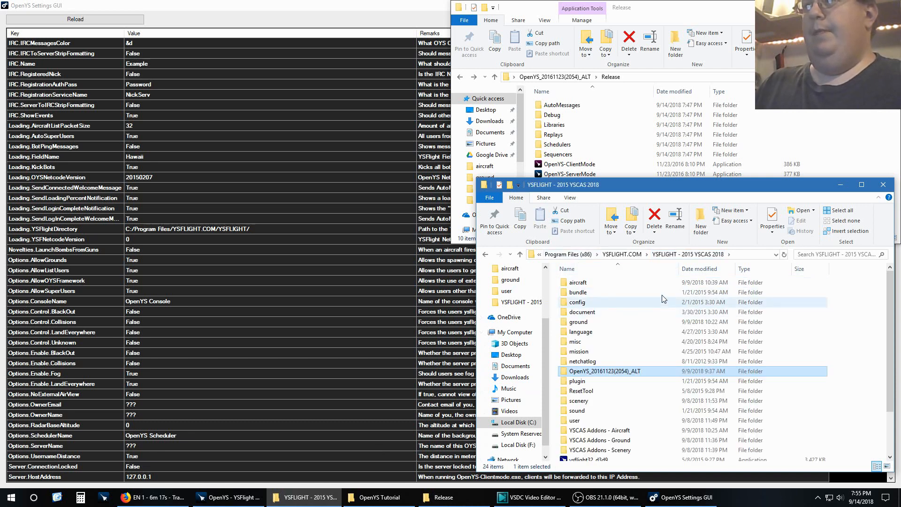
Check the contents of the YSFLIGHT - 2015 YSCAS 2018 folder and copy its address as text
click(744, 254)
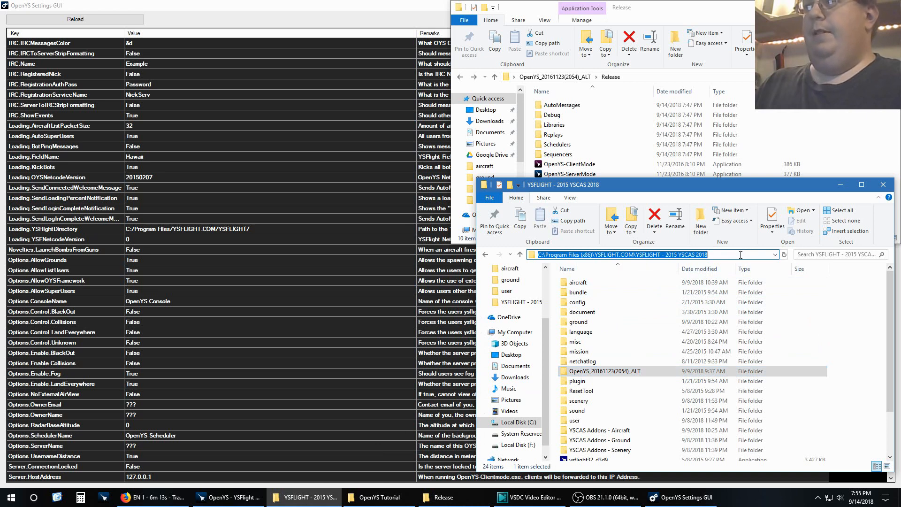
scroll(793, 324, down, 2)
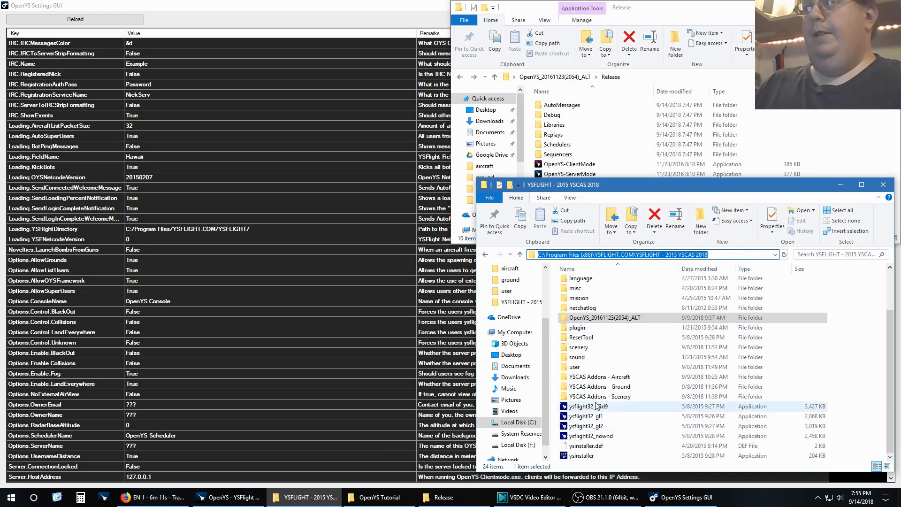
scroll(740, 373, up, 2)
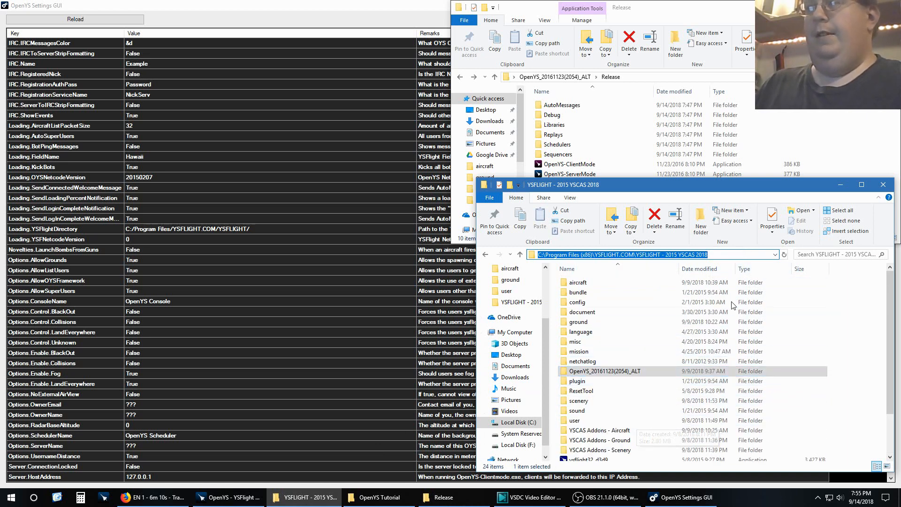
right_click(716, 255)
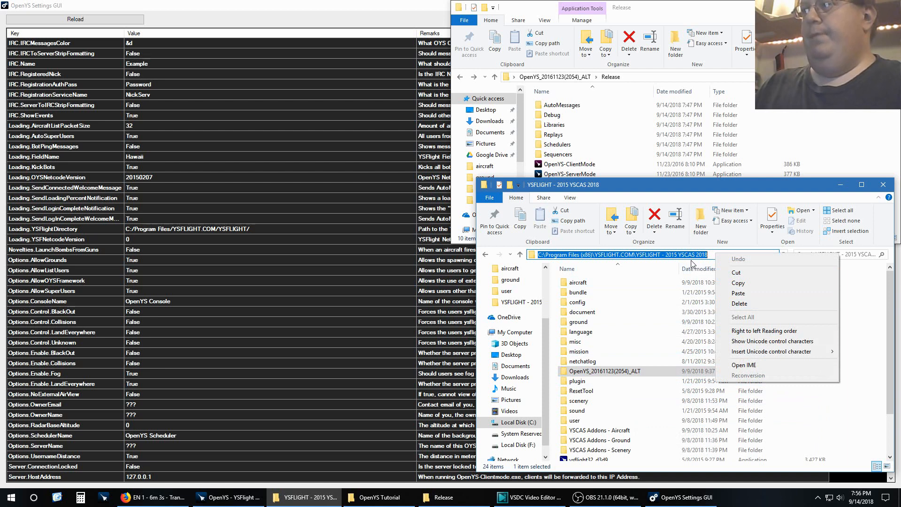
click(836, 351)
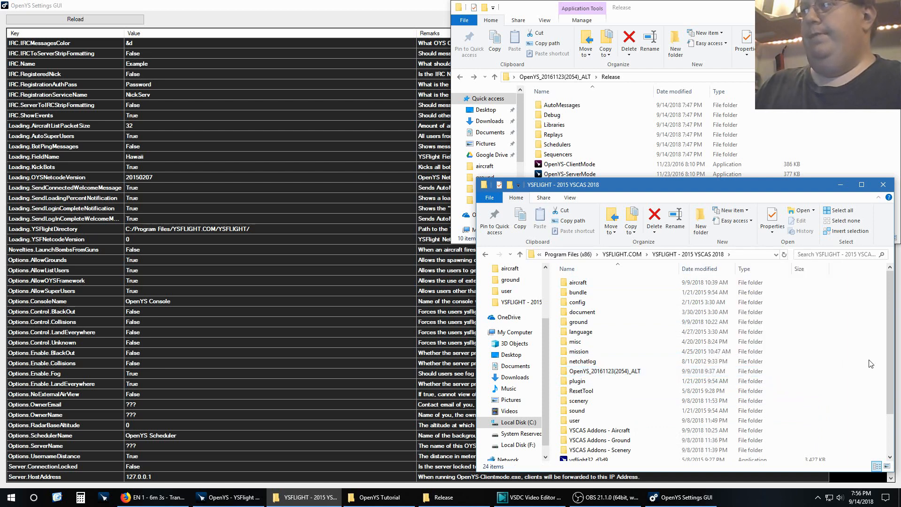
right_click(713, 257)
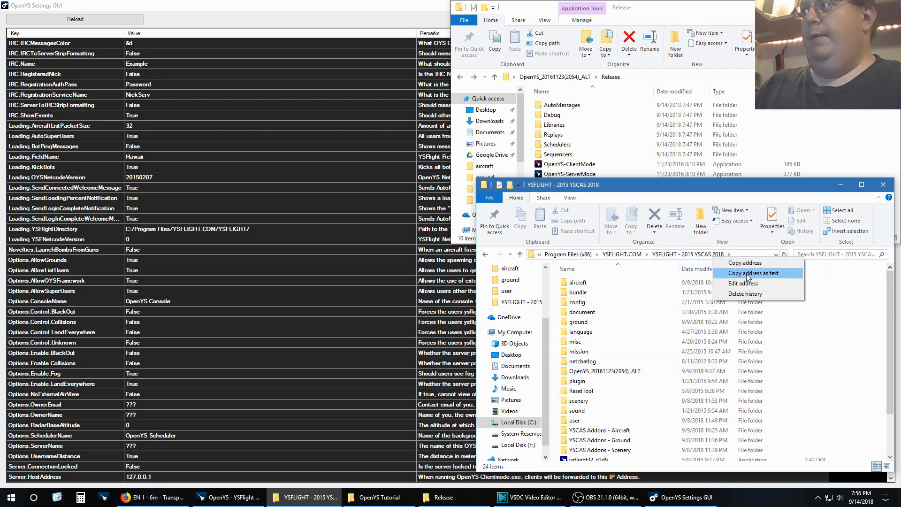
click(777, 273)
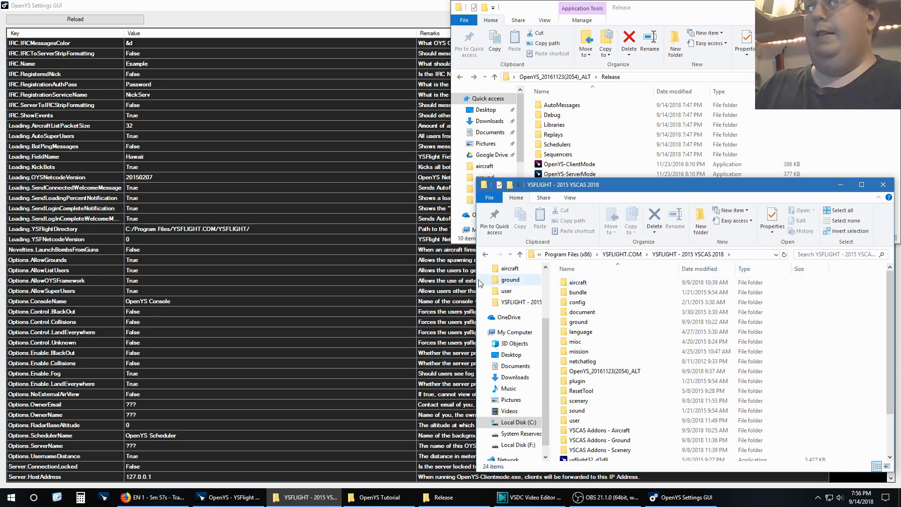
Switch to OpenYS Settings GUI and set Loading.YSFlightDirectory to C:\Program Files (x86)\YSFLIGHT.COM\YSFLIGHT - 2015 YSCAS 2018
click(263, 229)
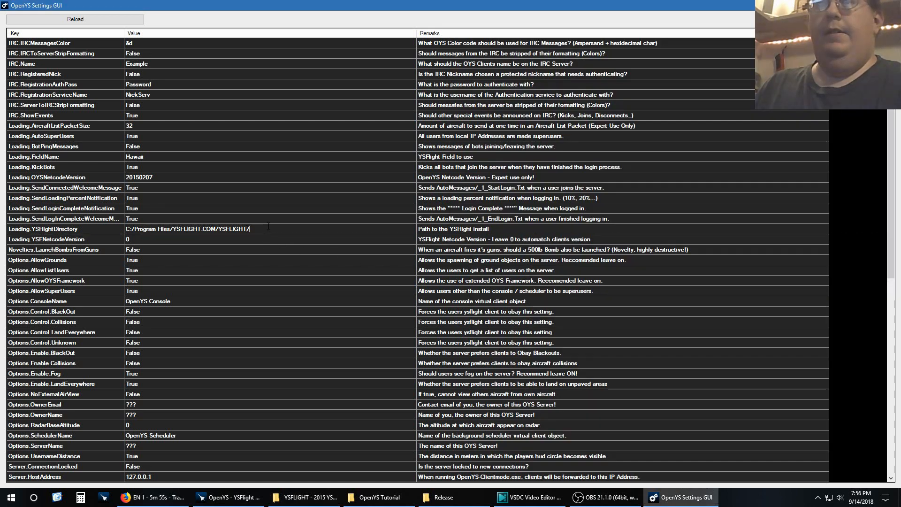
drag(268, 228, 91, 229)
key(BackSpace)
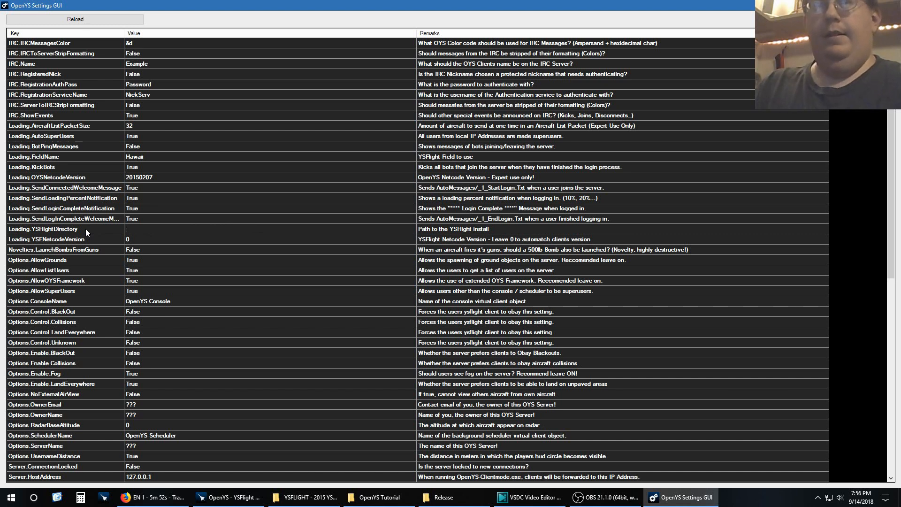
key(ctrl+v)
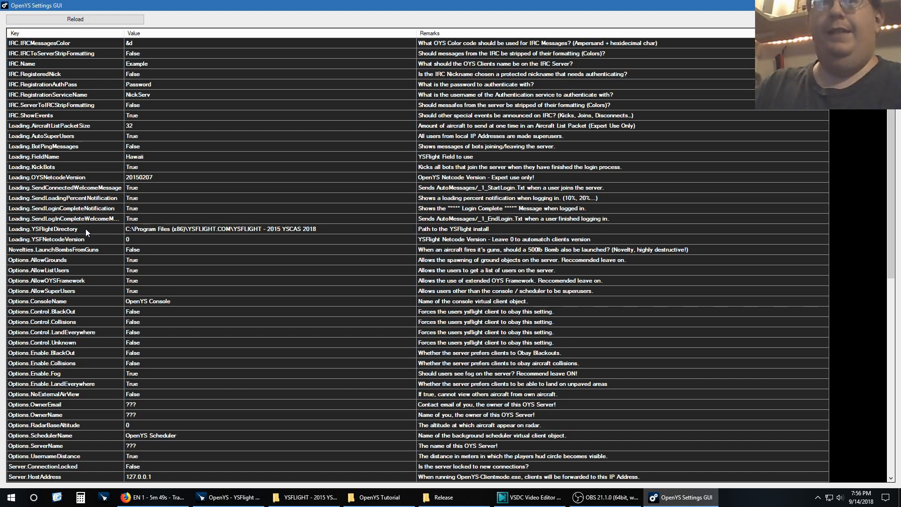
key(Return)
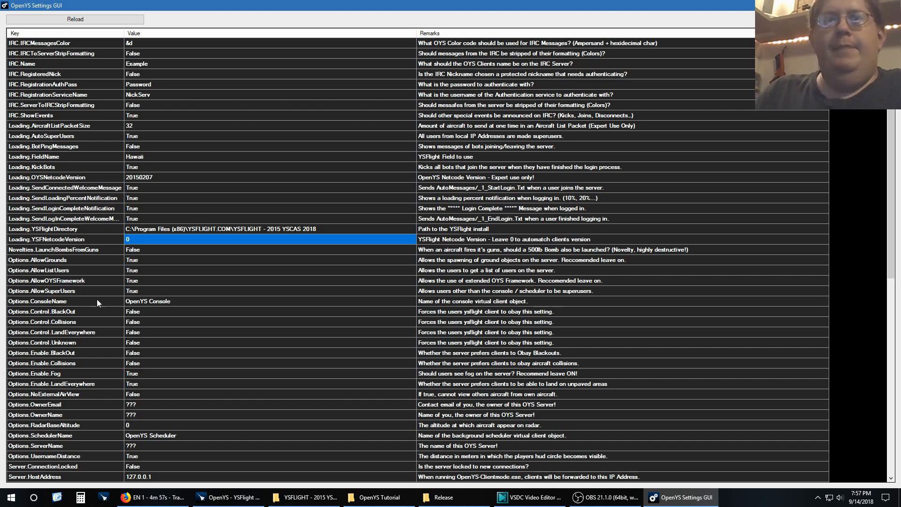
Check the console's chat name in the OpenYS server window and set Options.ConsoleName to AnythingYouWant in the Settings GUI
click(168, 301)
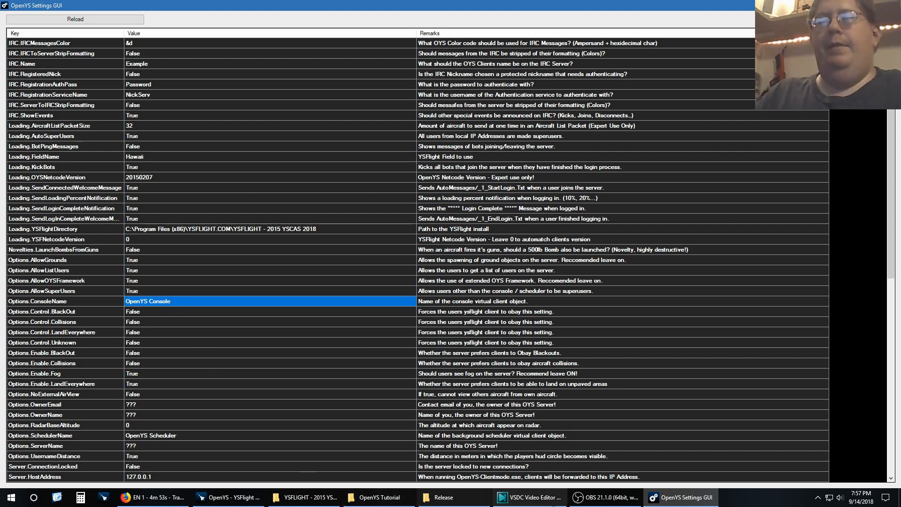
click(229, 497)
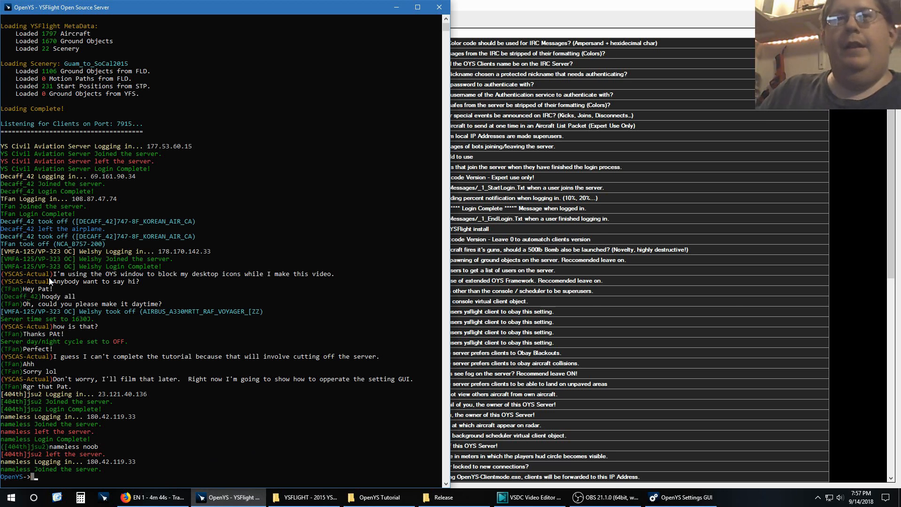
click(531, 13)
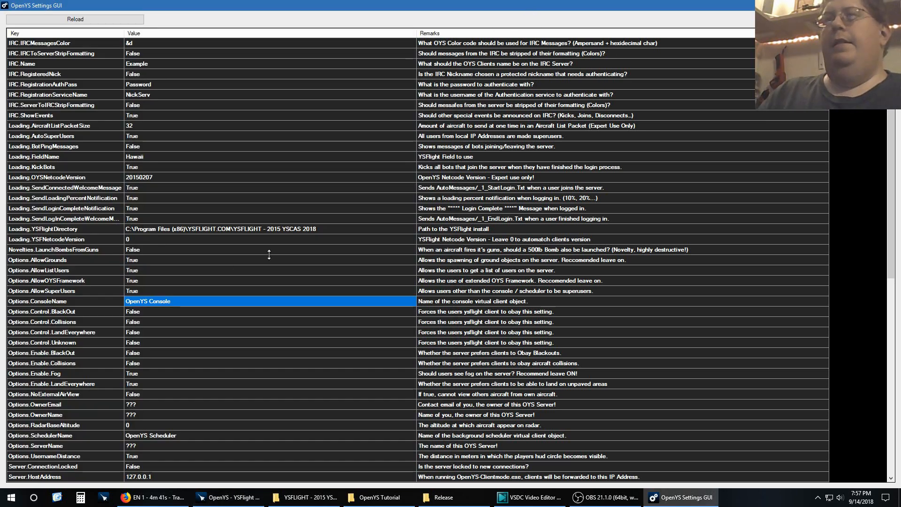
click(187, 302)
key(BackSpace)
key(BackSpace)
key(BackSpace)
key(BackSpace)
key(BackSpace)
key(BackSpace)
key(BackSpace)
key(BackSpace)
key(BackSpace)
key(BackSpace)
key(BackSpace)
key(BackSpace)
key(BackSpace)
key(BackSpace)
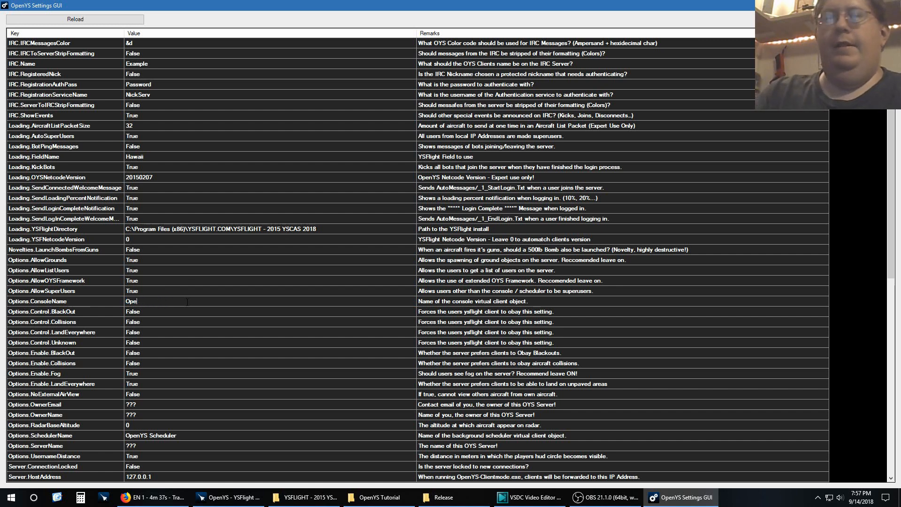
text(An)
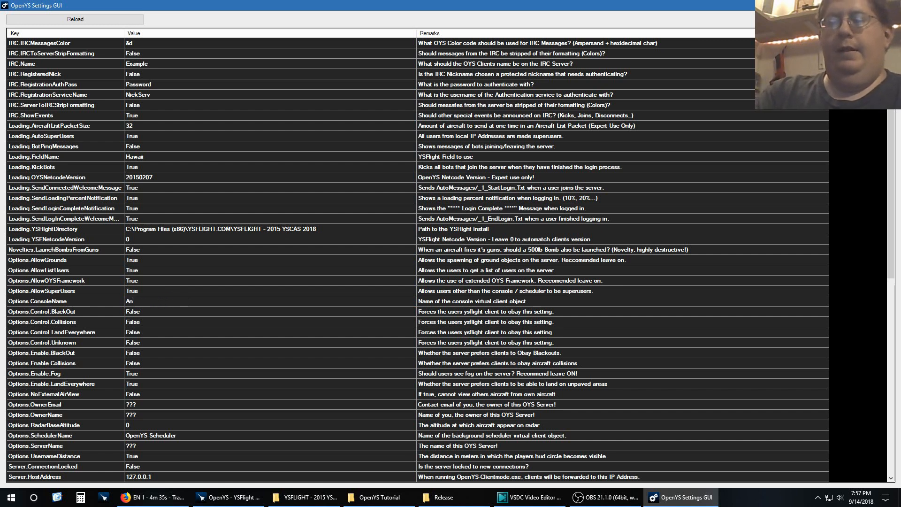
text(ythingYouWant)
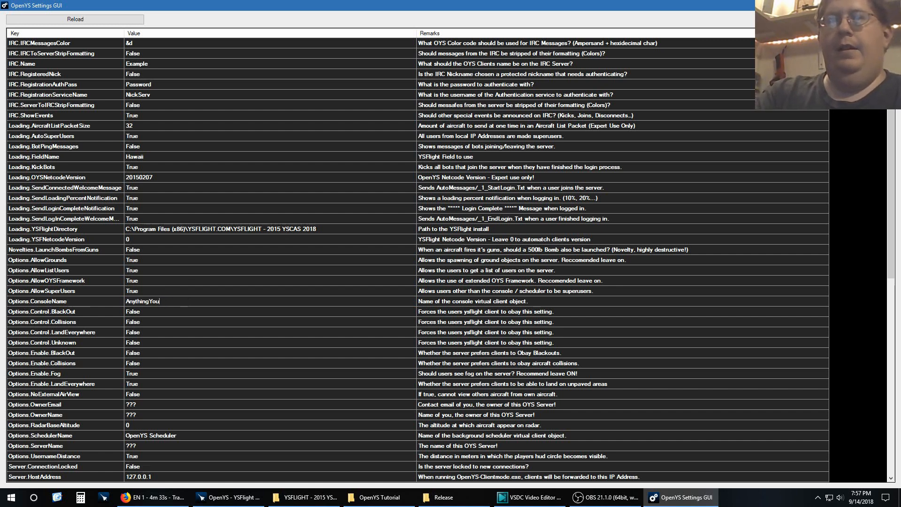
click(176, 310)
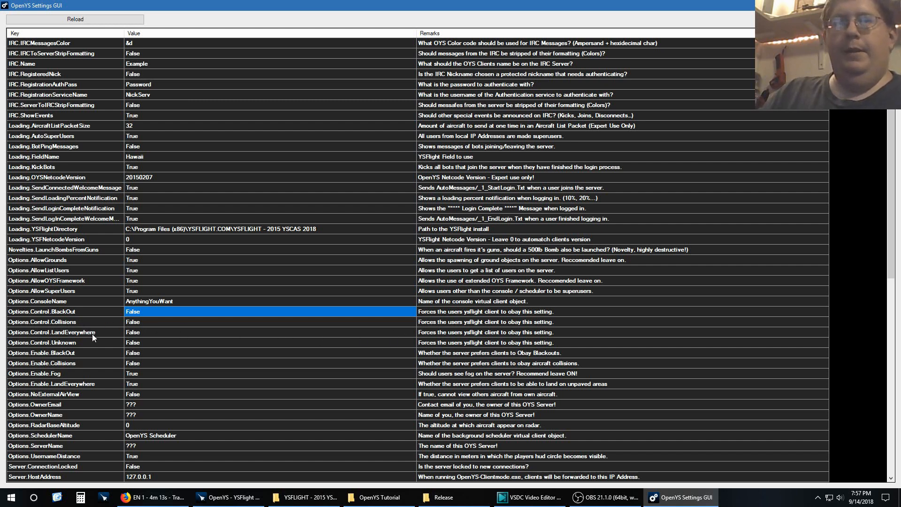
Review the remaining Options, Server, Weapons and Weather settings, including Weather.Advanced.DayLength and Weather.Advanced.EnableFogColor
scroll(144, 323, down, 5)
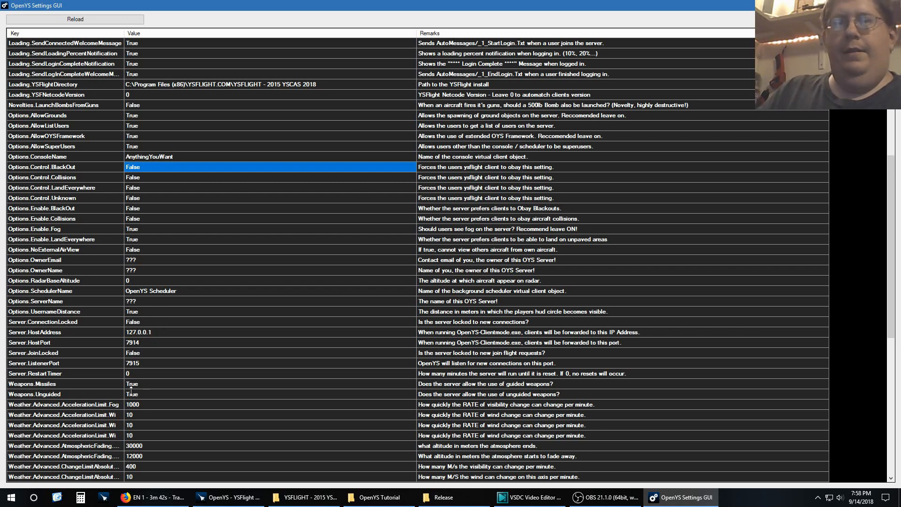
scroll(151, 415, down, 5)
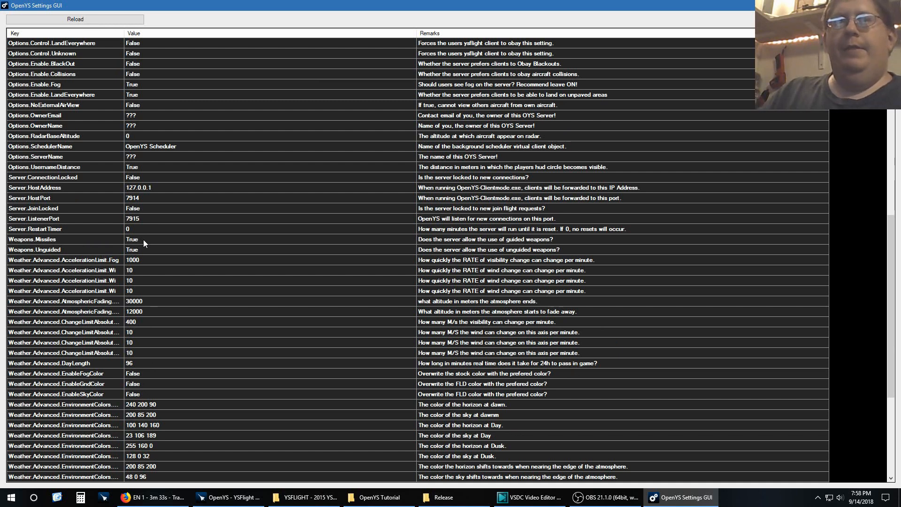
scroll(148, 247, down, 5)
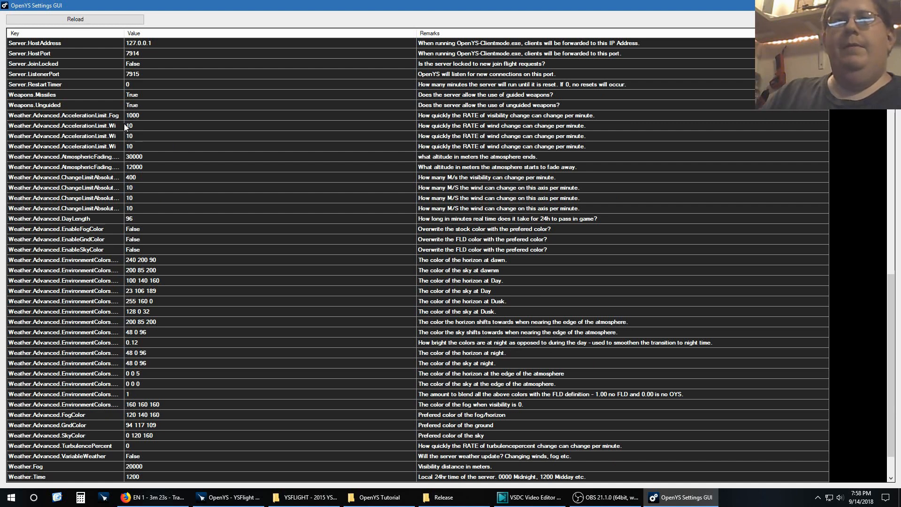
click(135, 218)
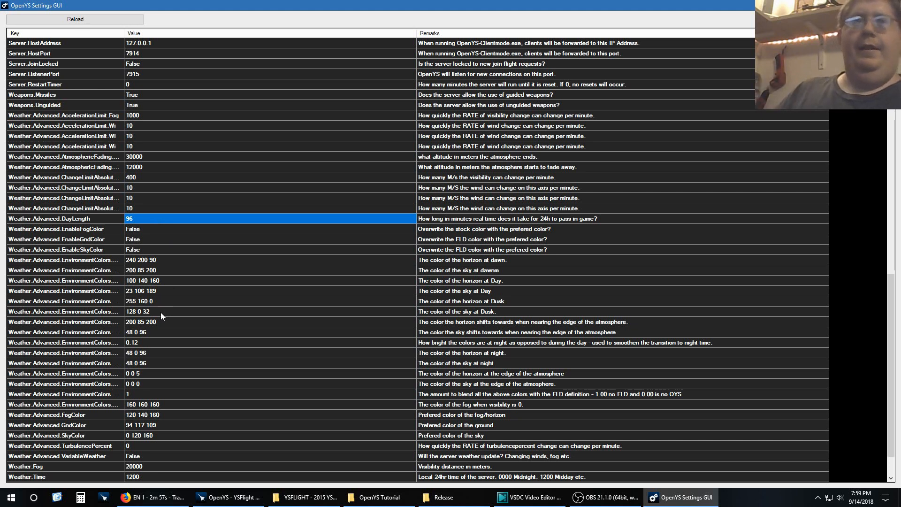
click(139, 230)
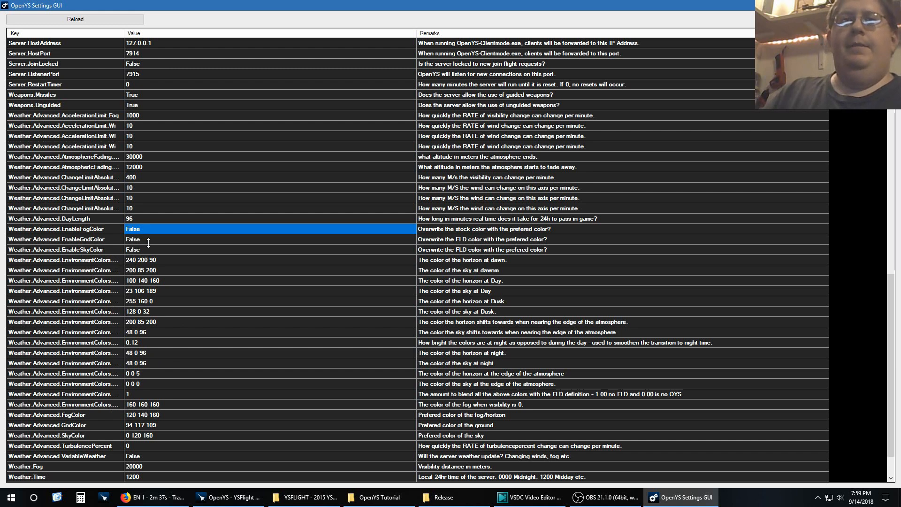
scroll(150, 409, down, 2)
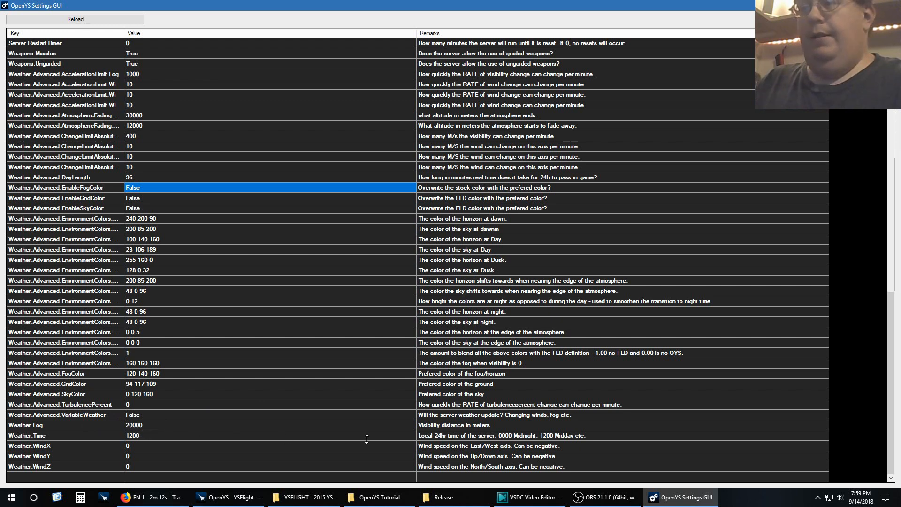
Set Weather.Time to 1630 and close the OpenYS Settings GUI
click(136, 435)
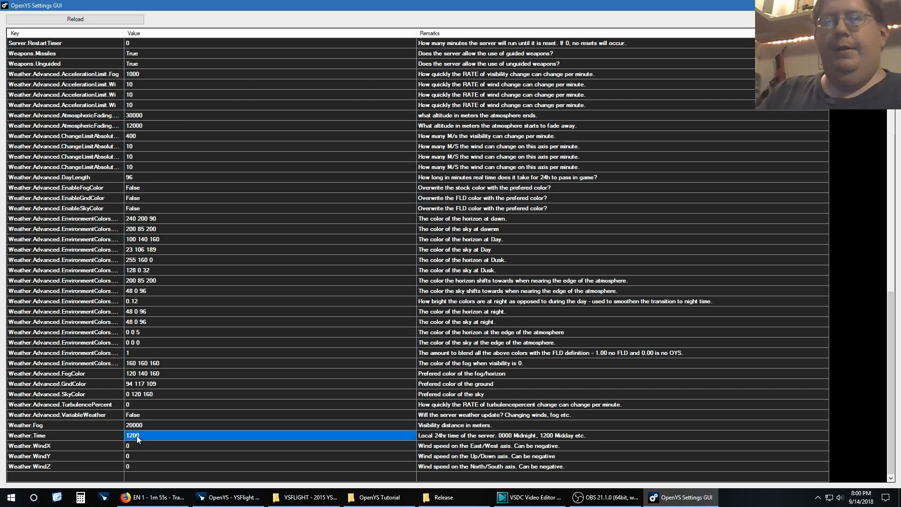
click(137, 435)
double_click(140, 436)
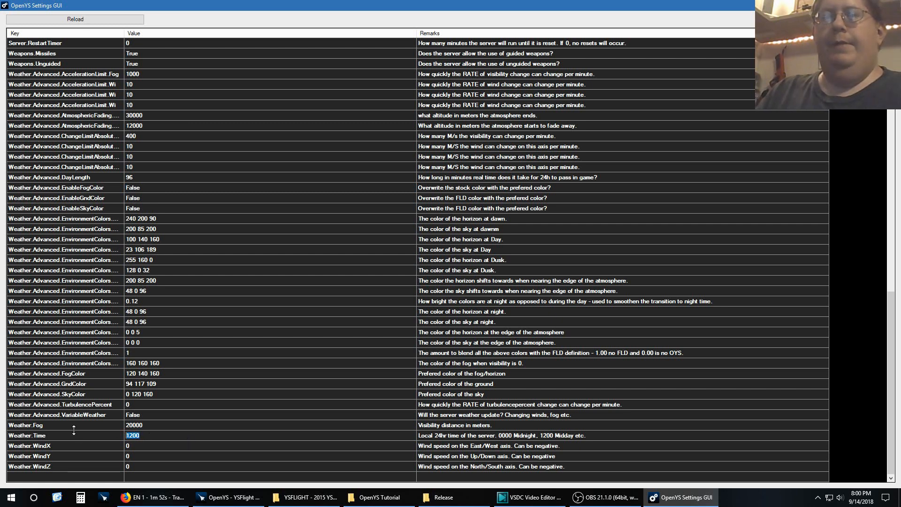
text(1630)
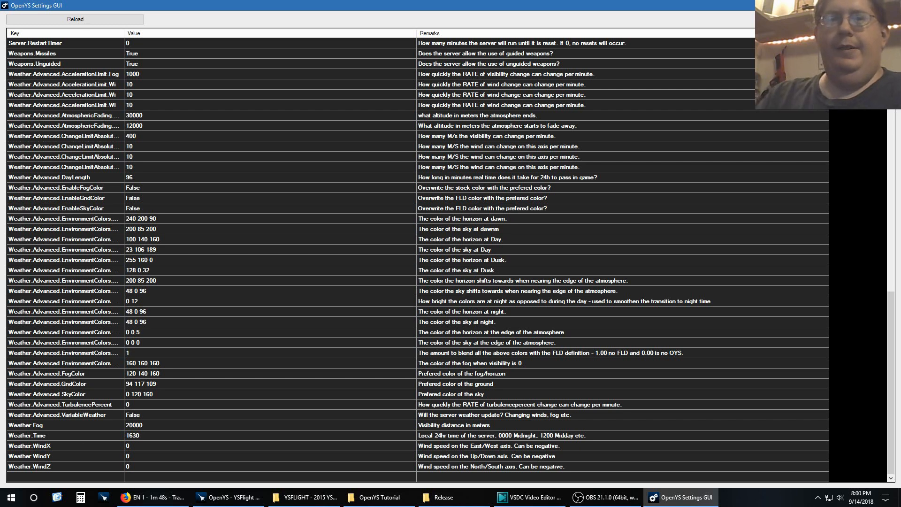
click(126, 446)
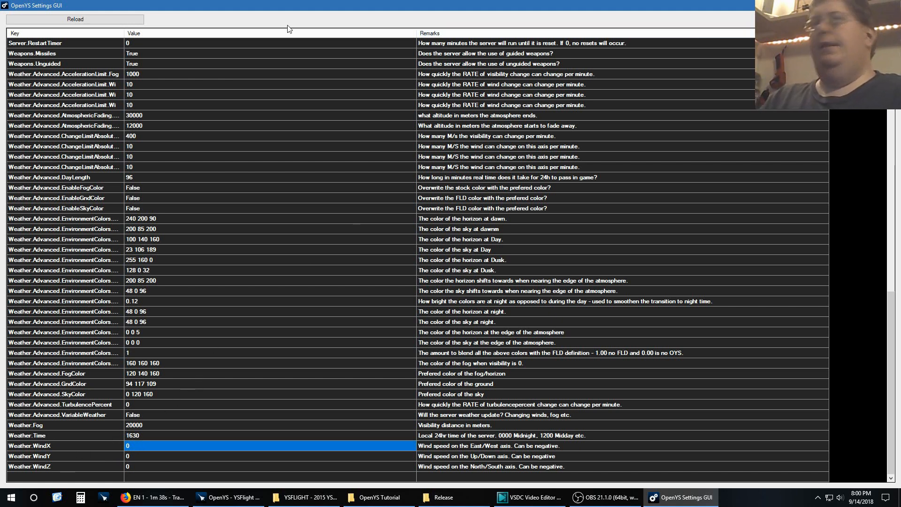
click(890, 5)
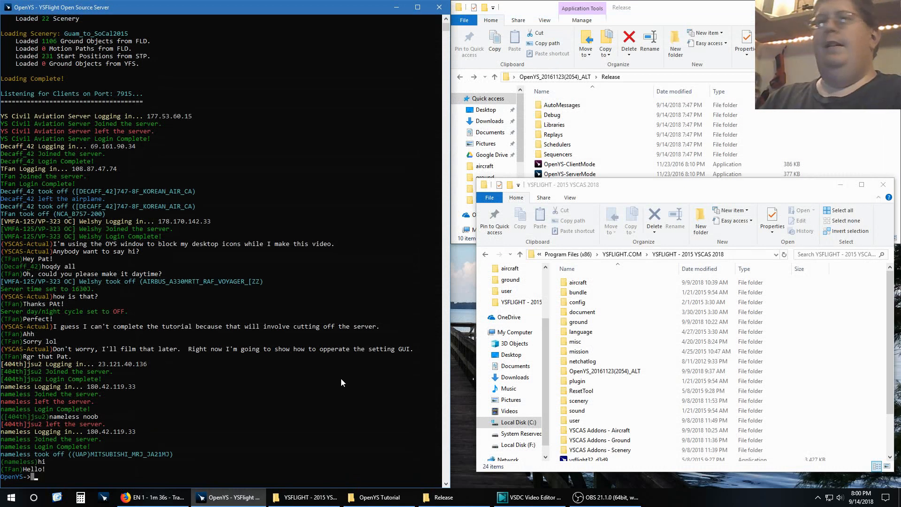
Send the chat message "Now I'm showing some commands in the console itself." from the OpenYS server console
click(197, 431)
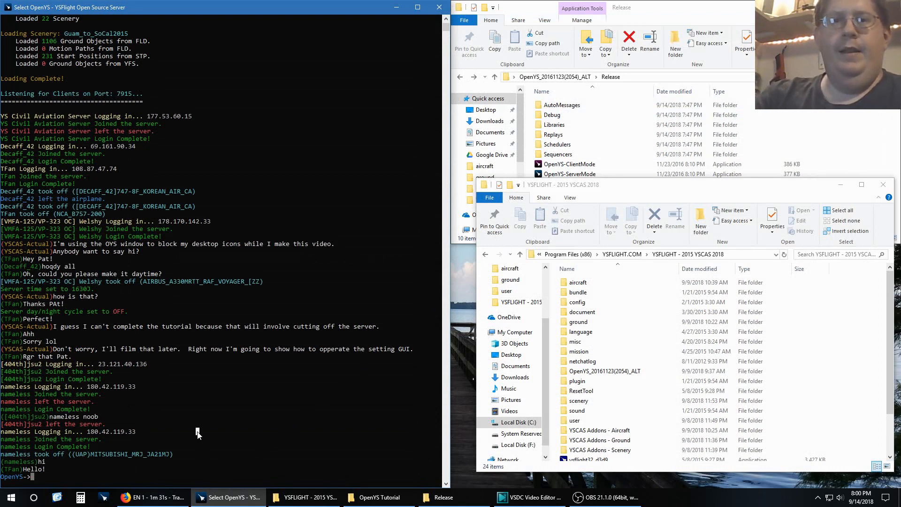
text(Now )
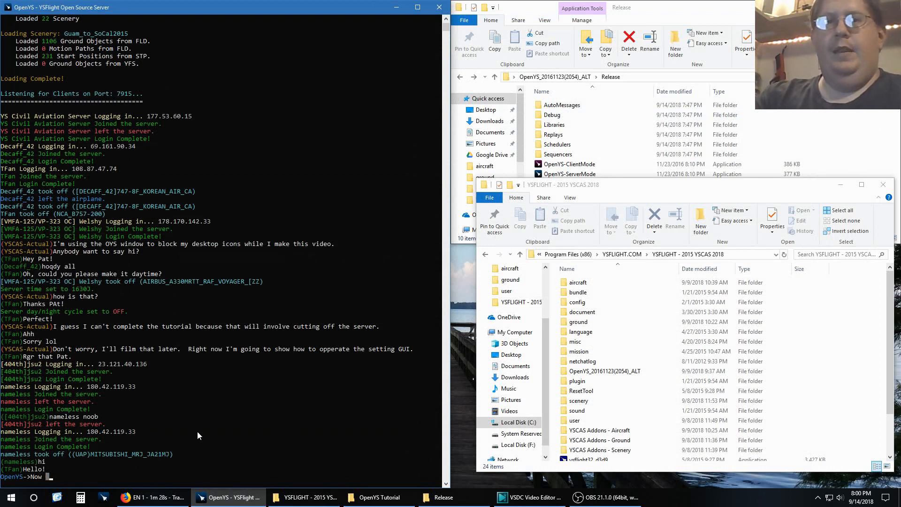
text(I'm showing so)
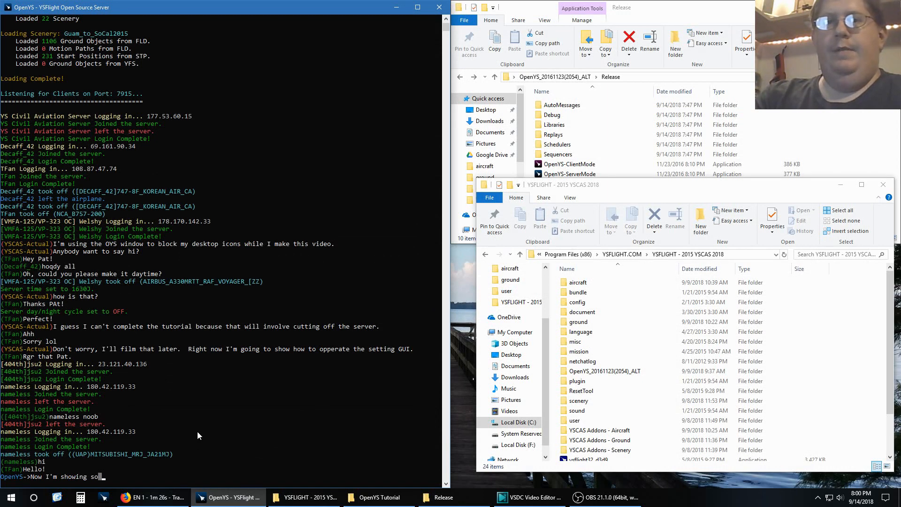
text(me commands in)
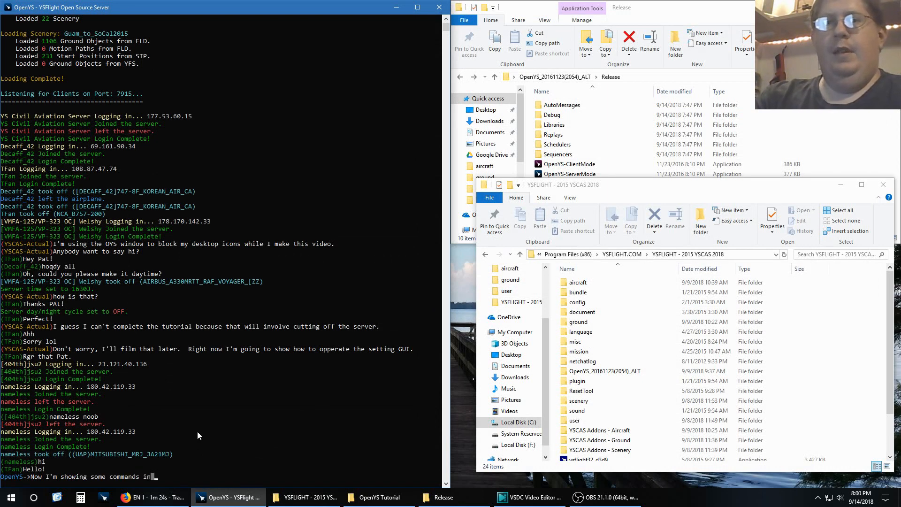
text( the console)
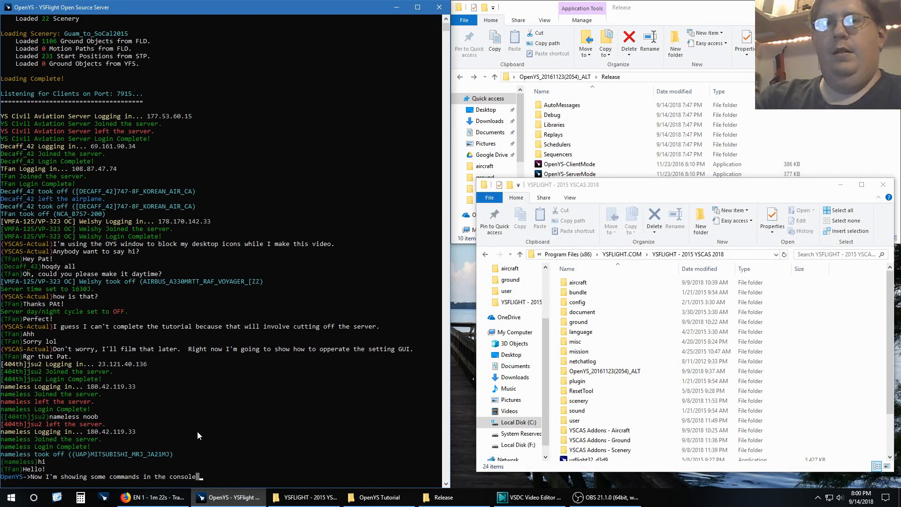
text( itself.)
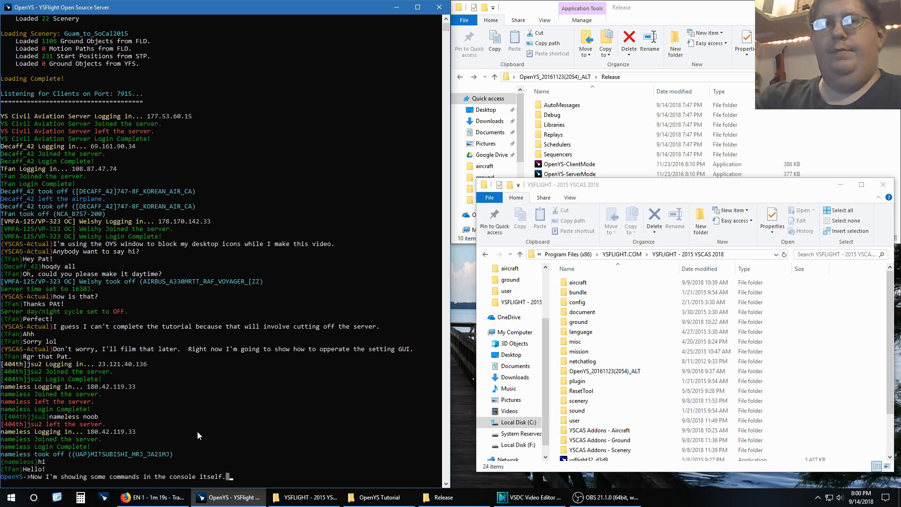
key(Return)
List the server's command categories with /commands and the advanced weather commands with /commands Adv.weather
text(/)
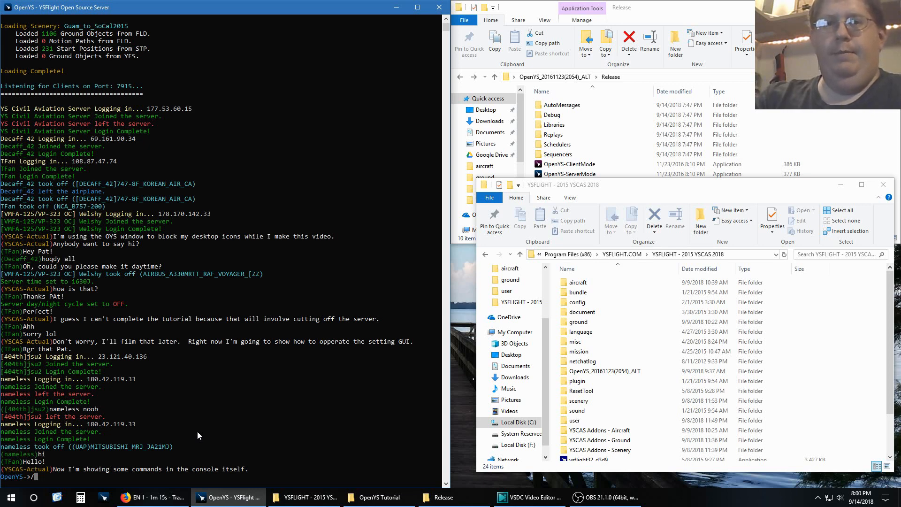
text(commands)
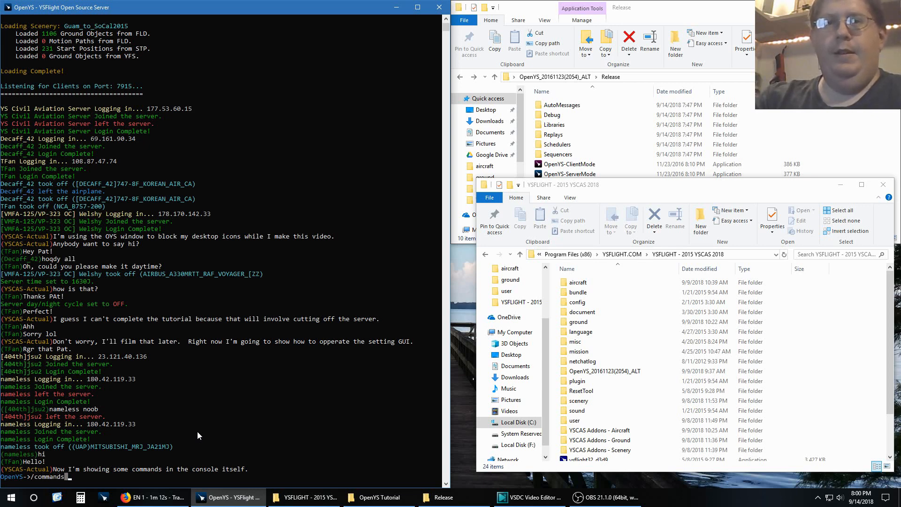
key(Return)
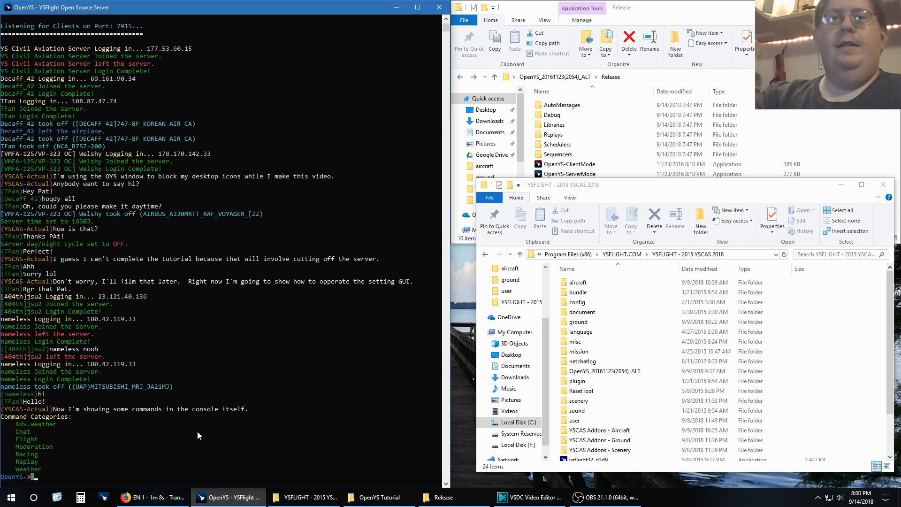
text(/commands)
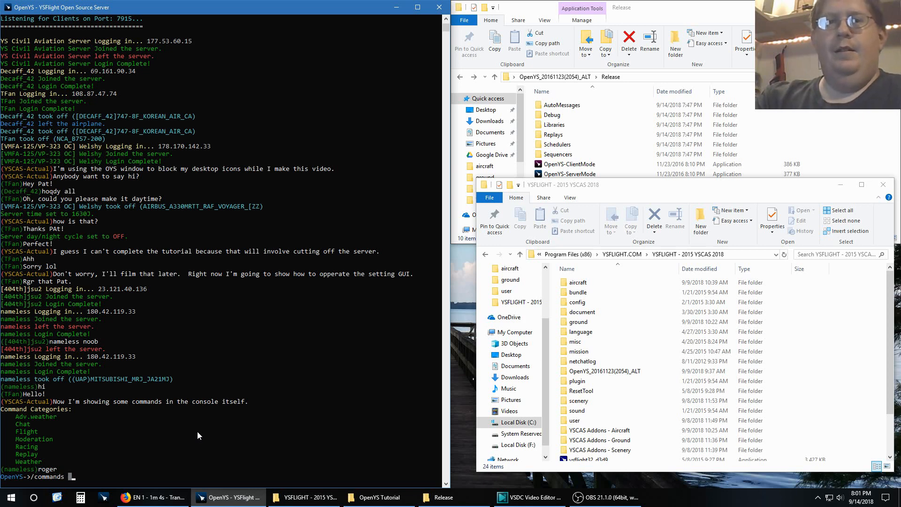
text( Ad)
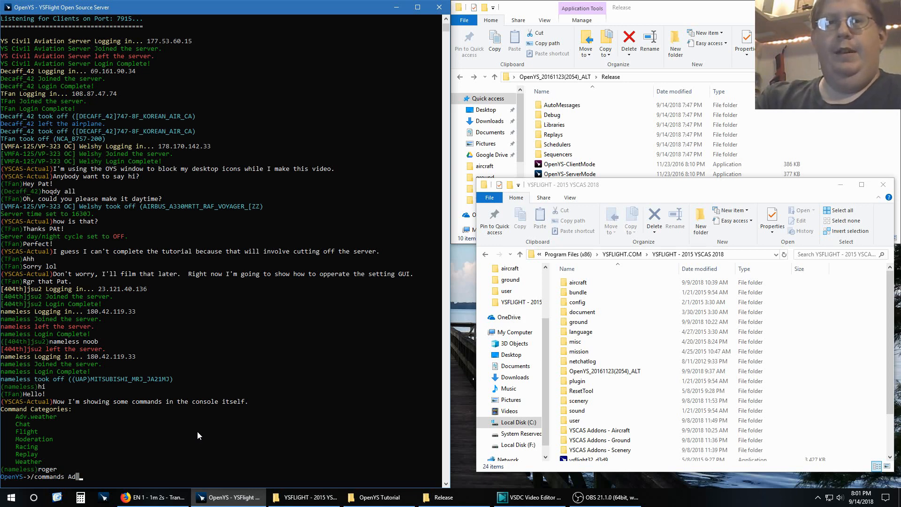
text(v.weather)
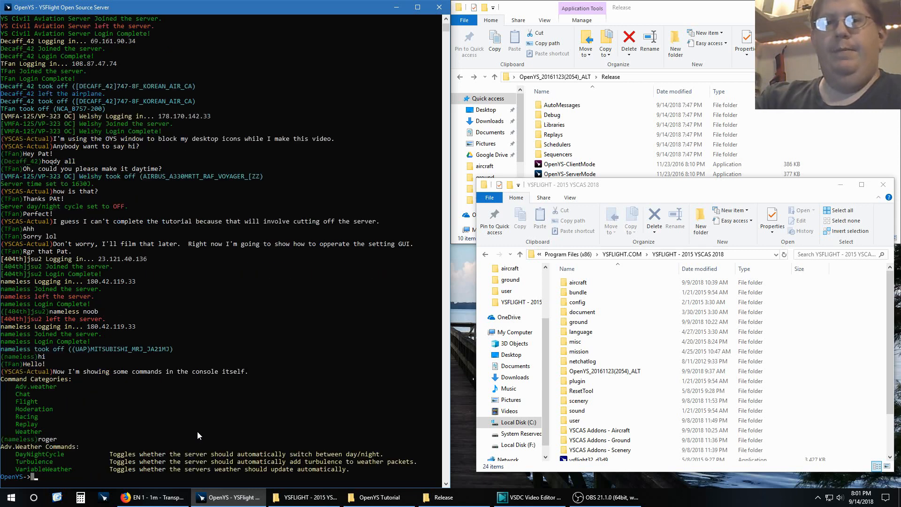
key(Return)
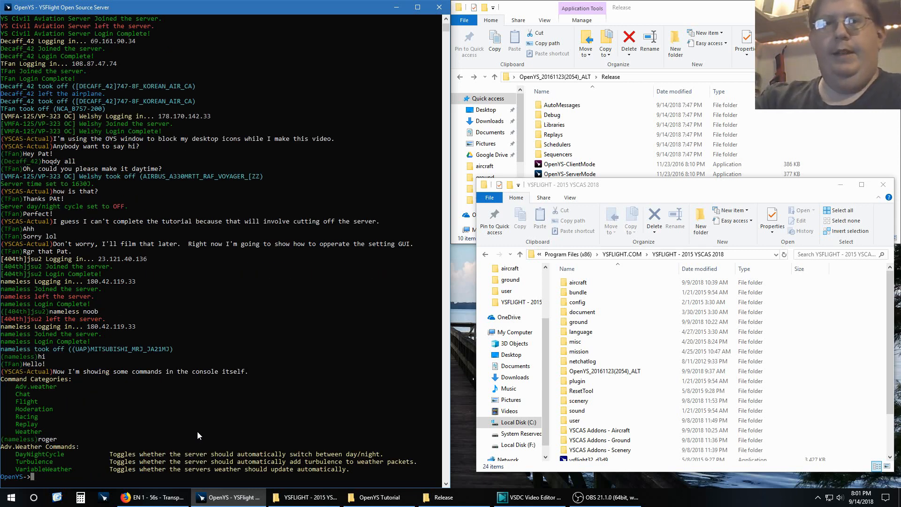
List the chat and flight commands in the server console with /commands chat and /commands flight
text(/com)
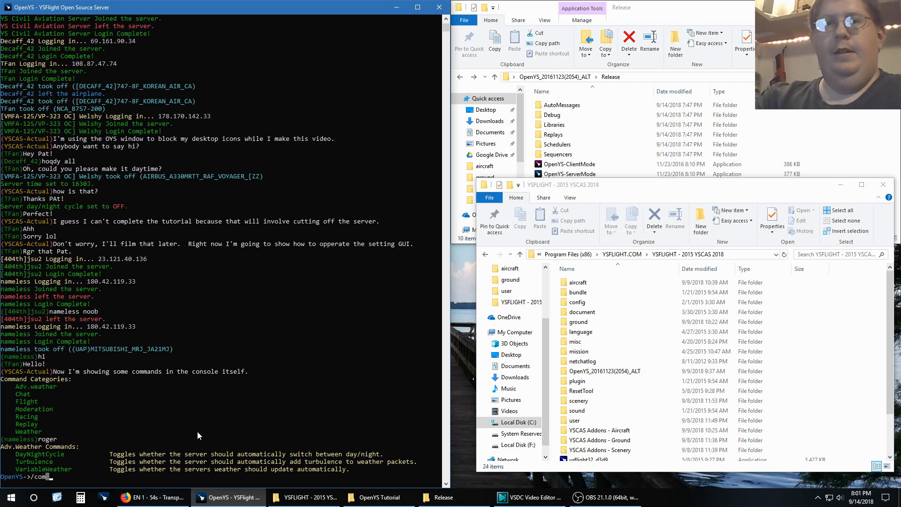
text(mands chat)
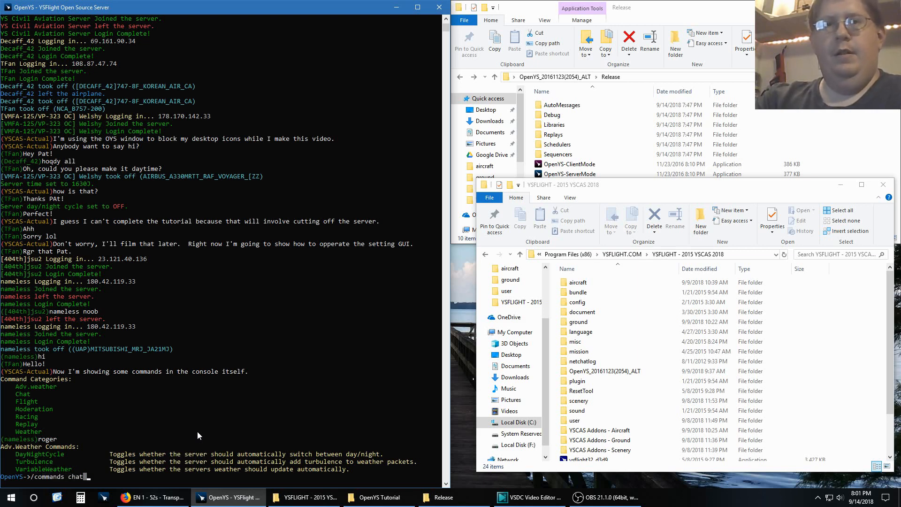
key(Return)
text(/c)
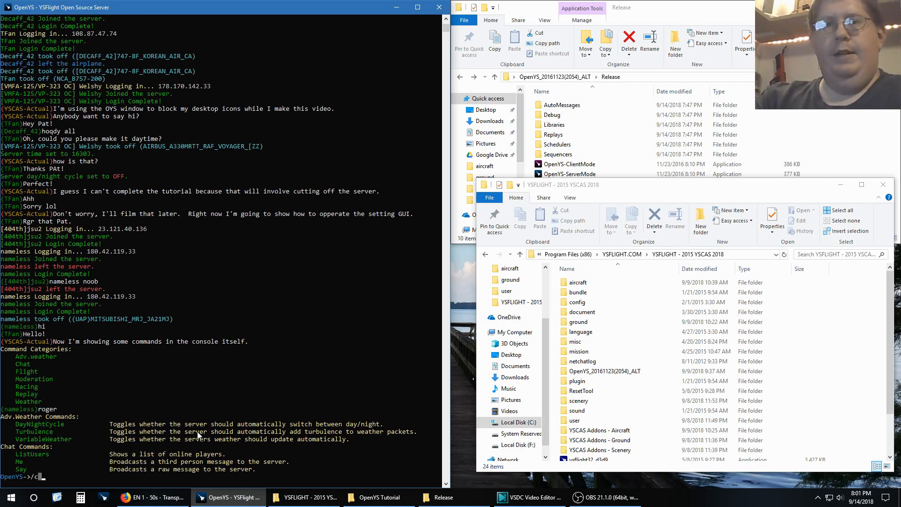
text(ommands flight)
key(Return)
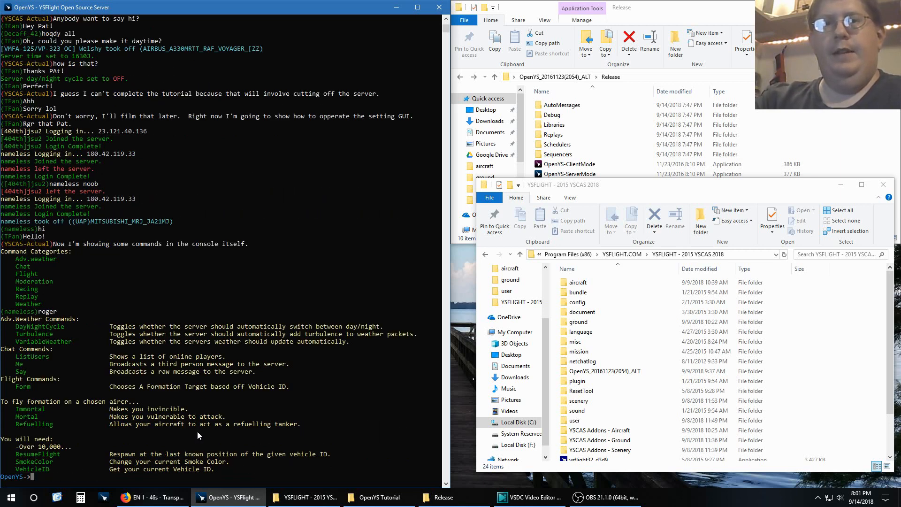
List the moderation commands in the server console with /commands moderation and read through their descriptions
text(/commands)
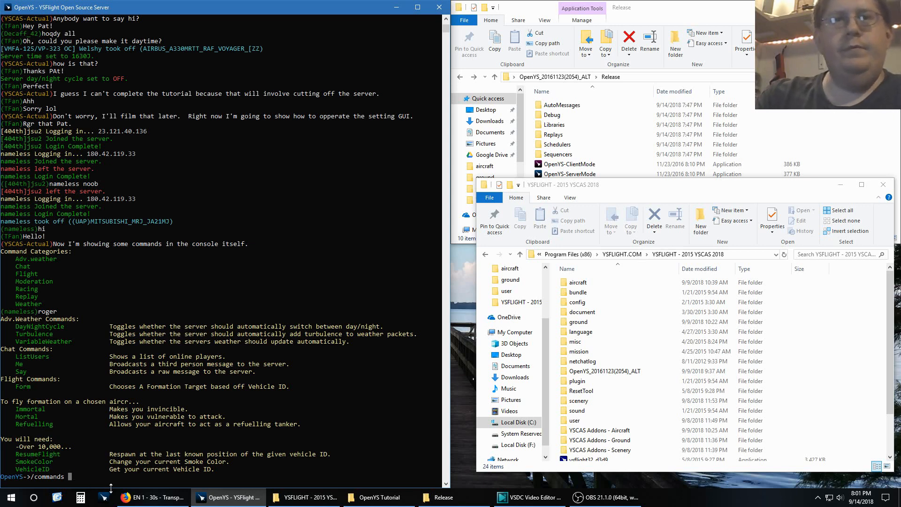
text(moderation)
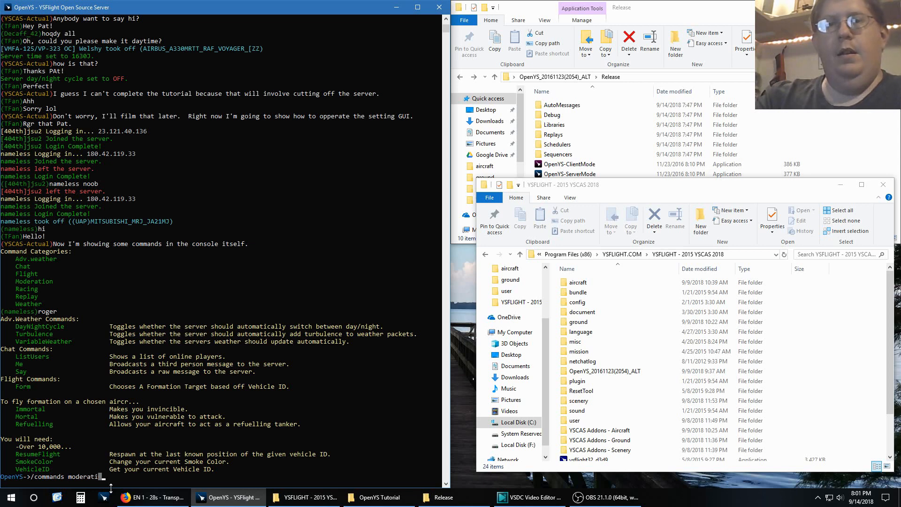
key(Return)
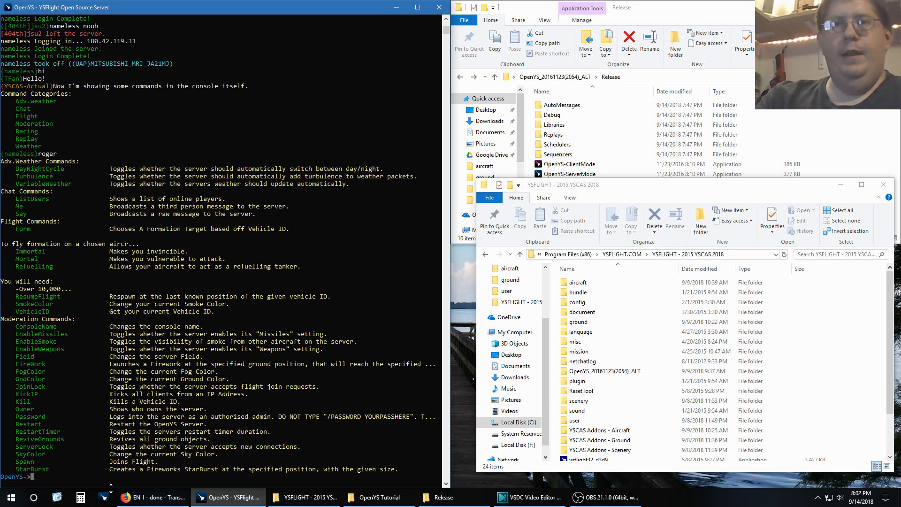
Change the console's chat name to the host's first name with the /consolename command
text(/)
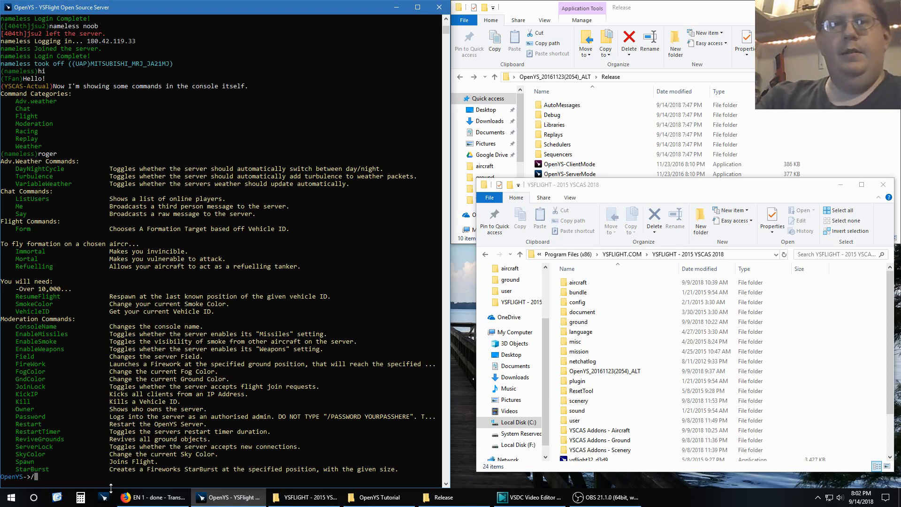
text(consolename)
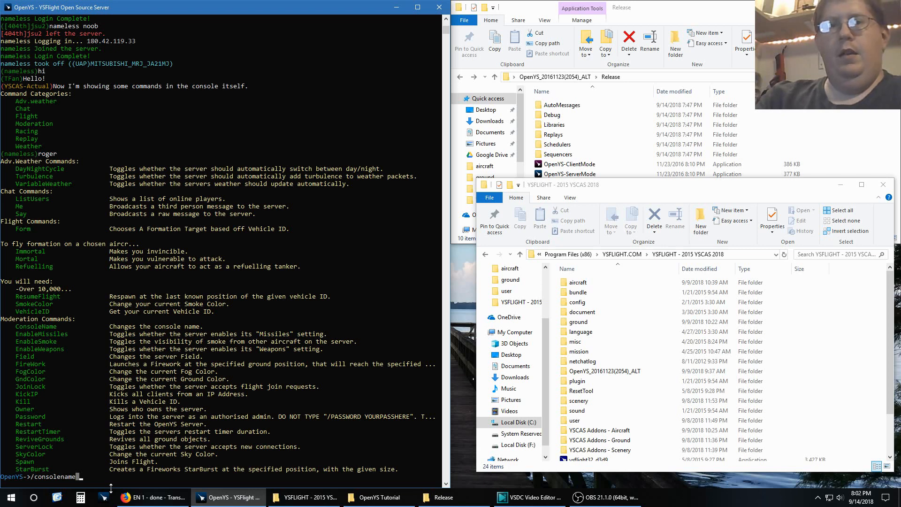
text( Patrick)
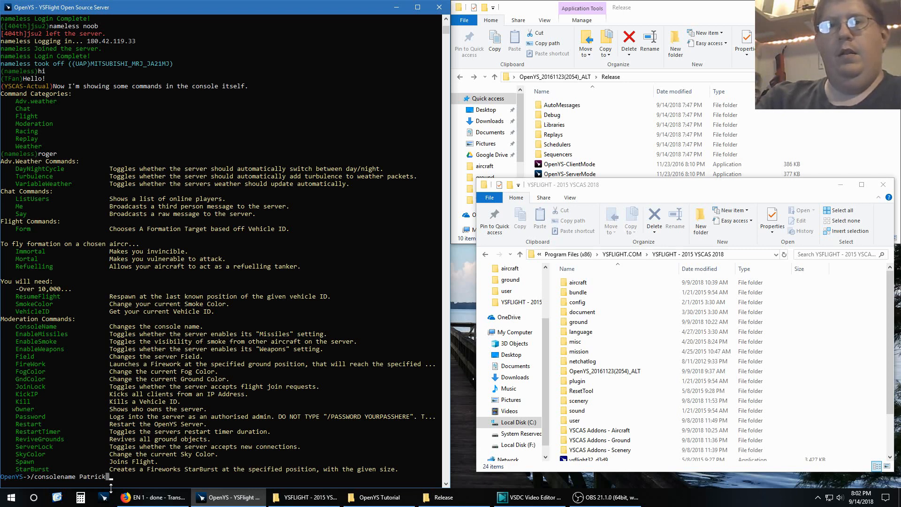
key(Return)
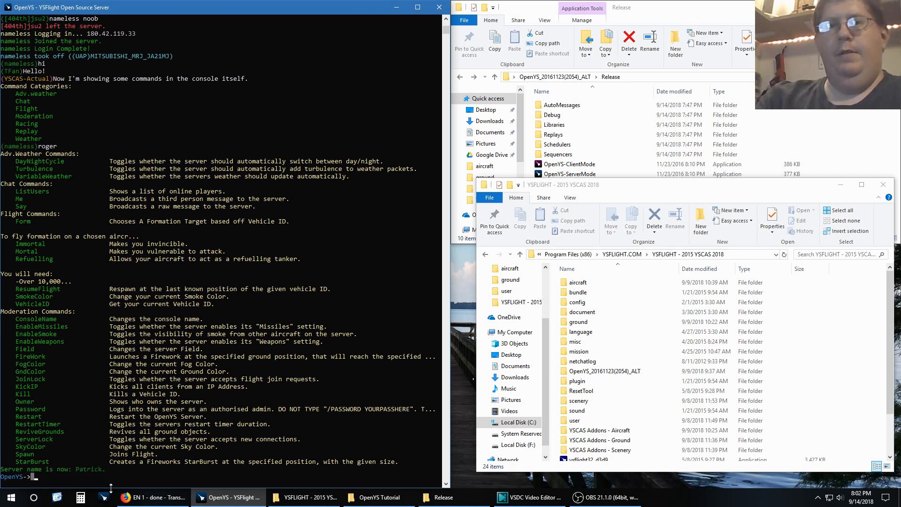
Send the chat message "hi, I showed how to change the console name." from the server console
text(hi)
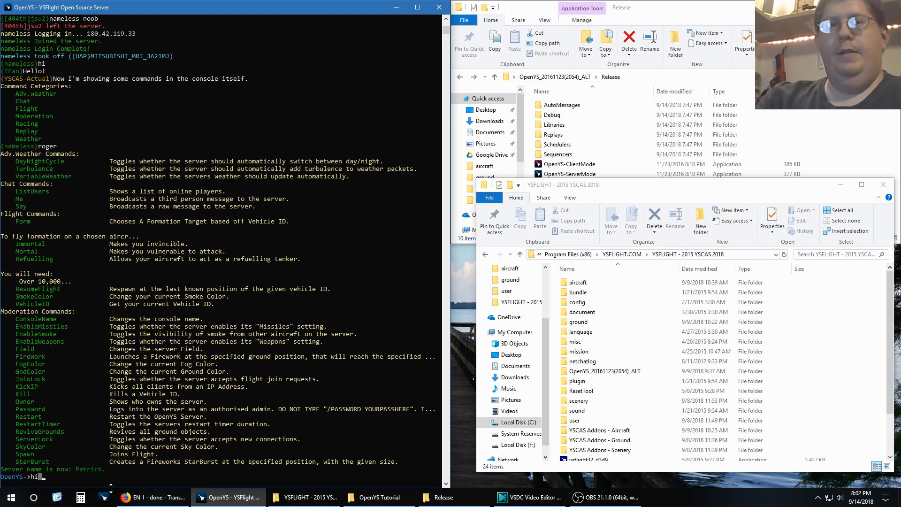
text(, I showed how to cha)
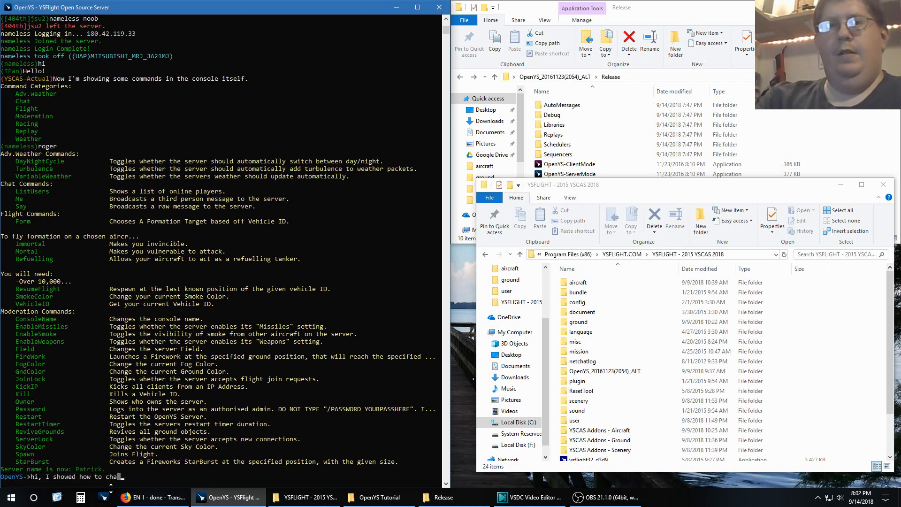
text(nge the console name.)
key(Return)
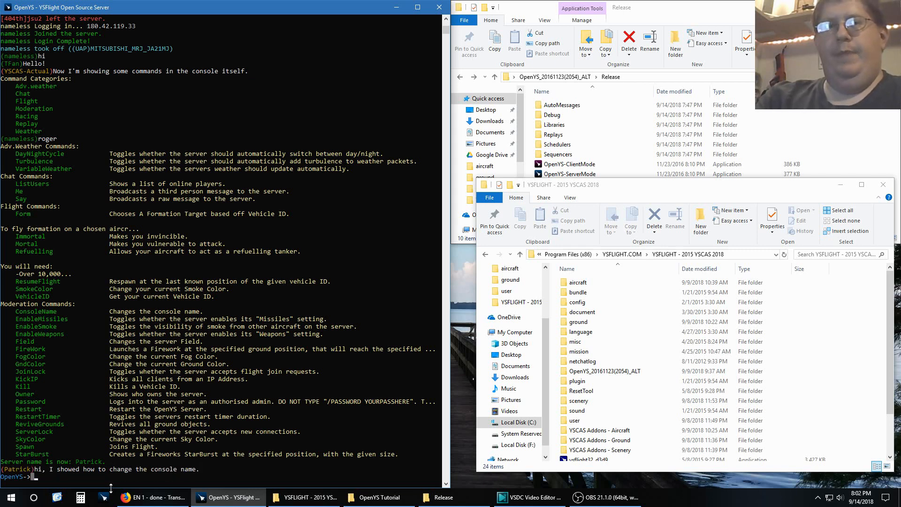
Set the console's chat name to YSCAS-Actual with the /consolename command
text(/console)
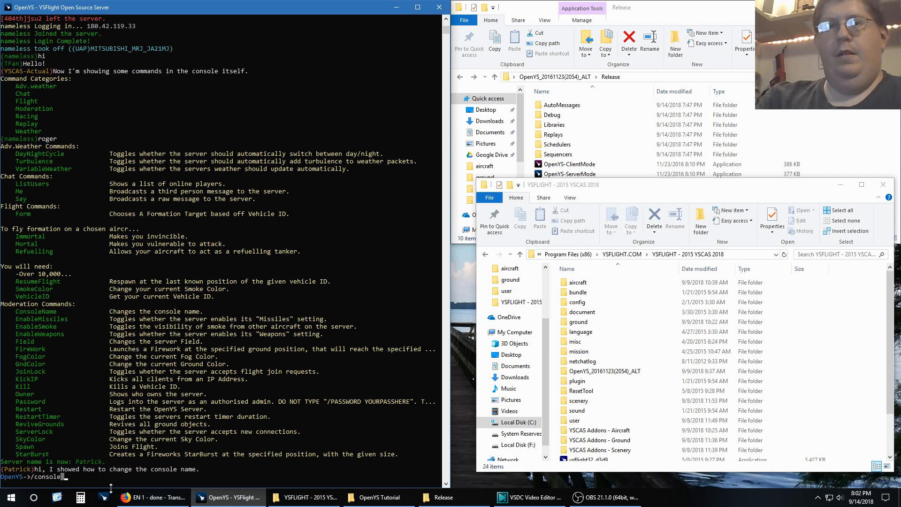
text(name YSCAS)
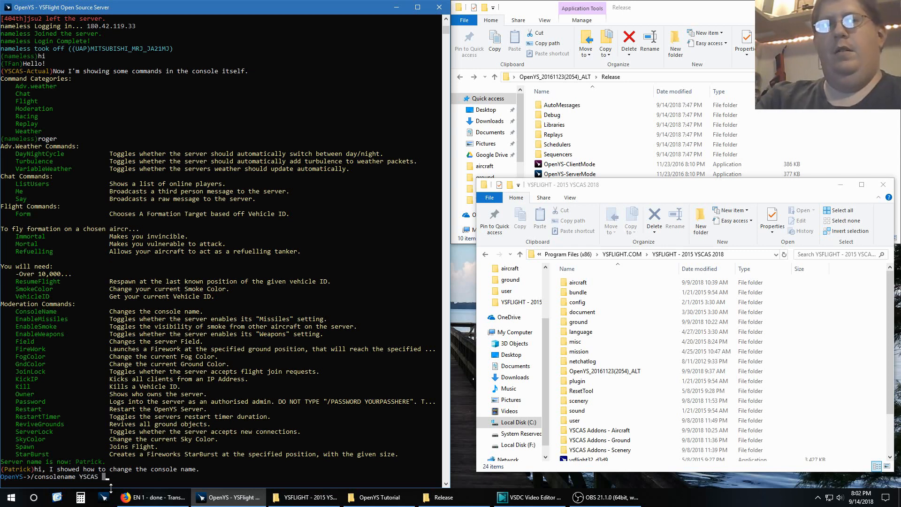
key(BackSpace)
text(-)
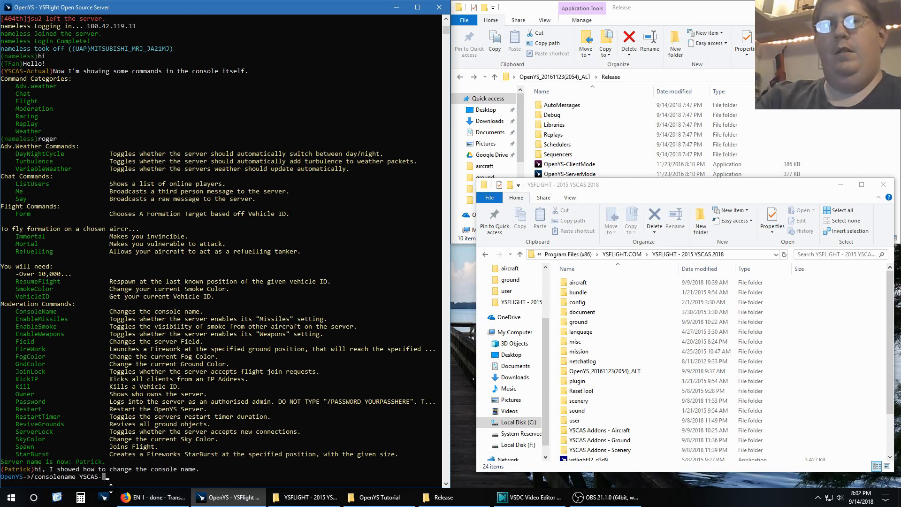
text(AC)
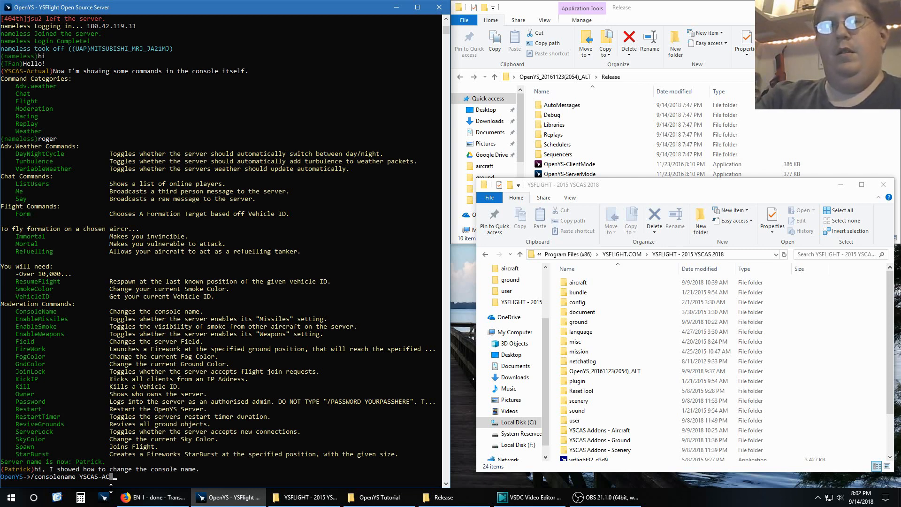
key(BackSpace)
text(cutal)
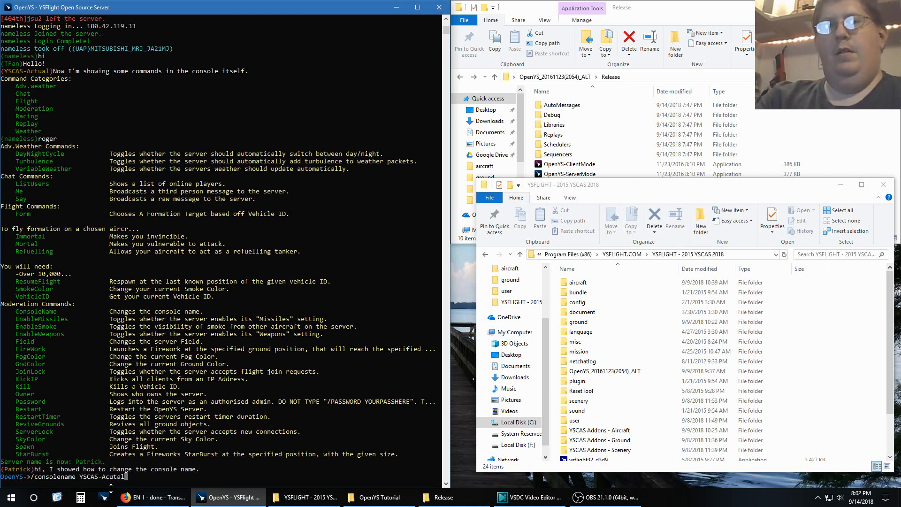
key(BackSpace)
key(BackSpace)
key(BackSpace)
key(BackSpace)
text(tual)
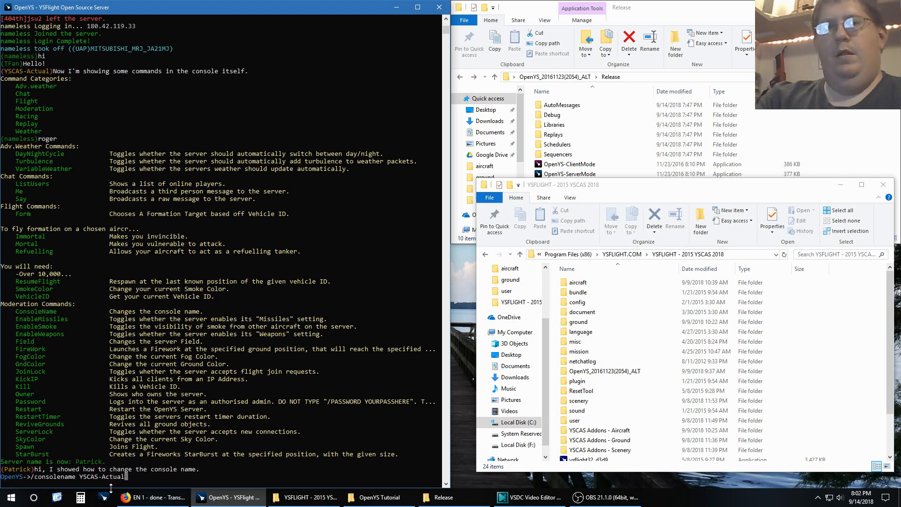
key(Return)
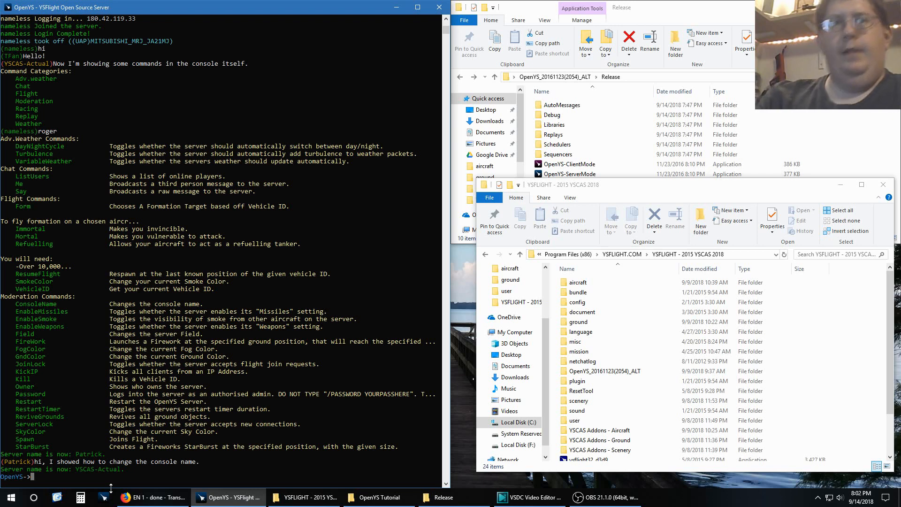
List the racing commands in the server console with /commands racing
text(/comm)
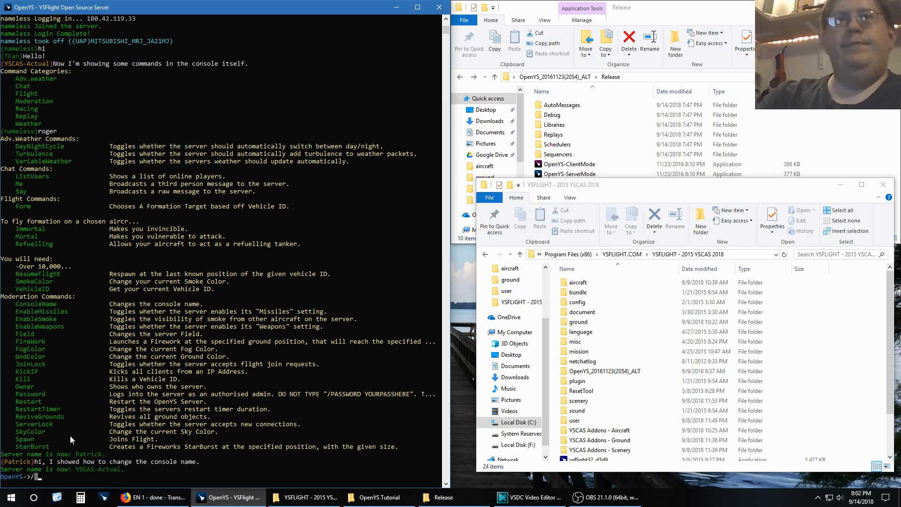
text(ands racing)
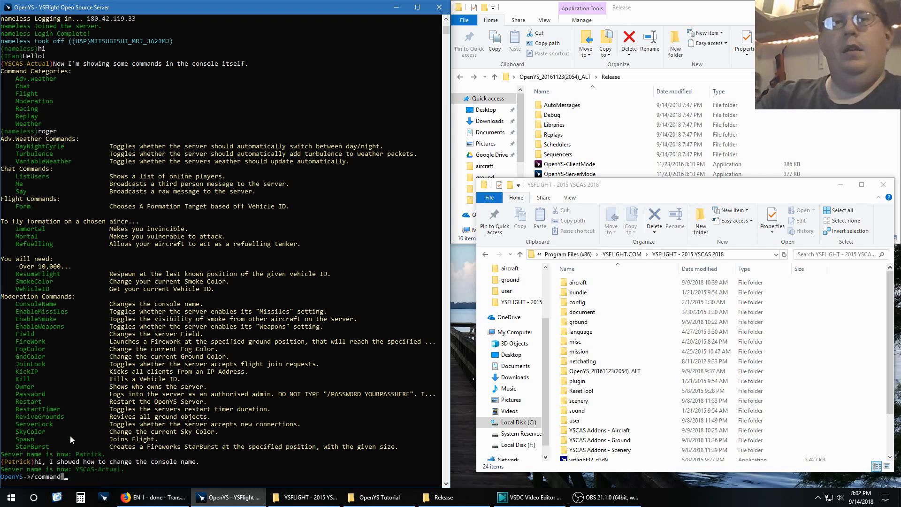
key(Return)
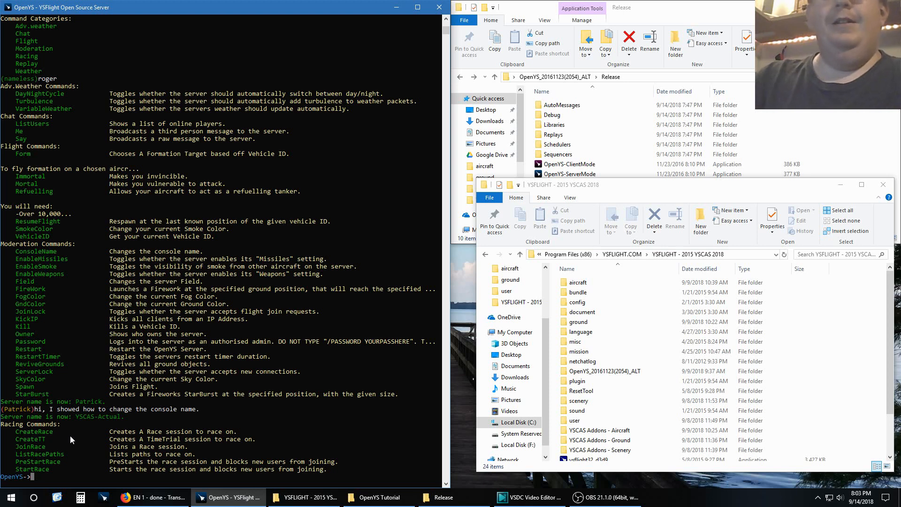
List the replay commands in the server console with /commands replay
text(/commands )
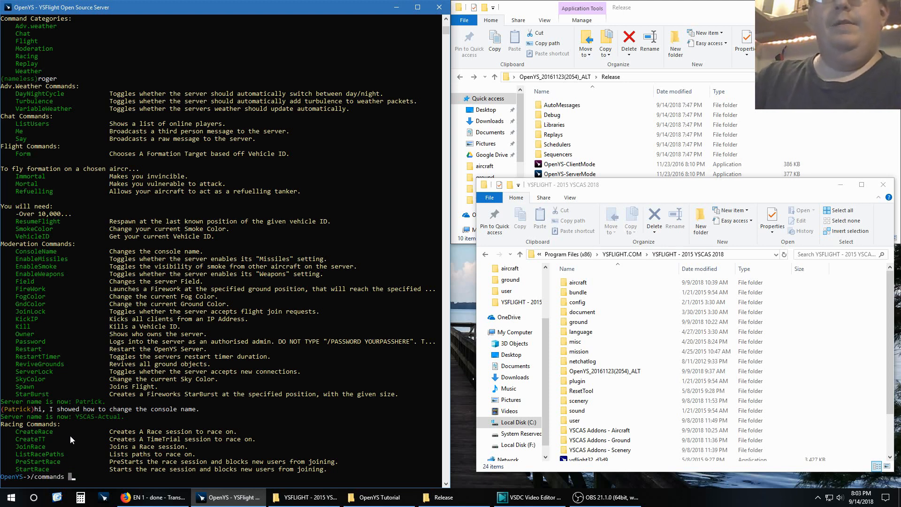
text(replay)
key(Return)
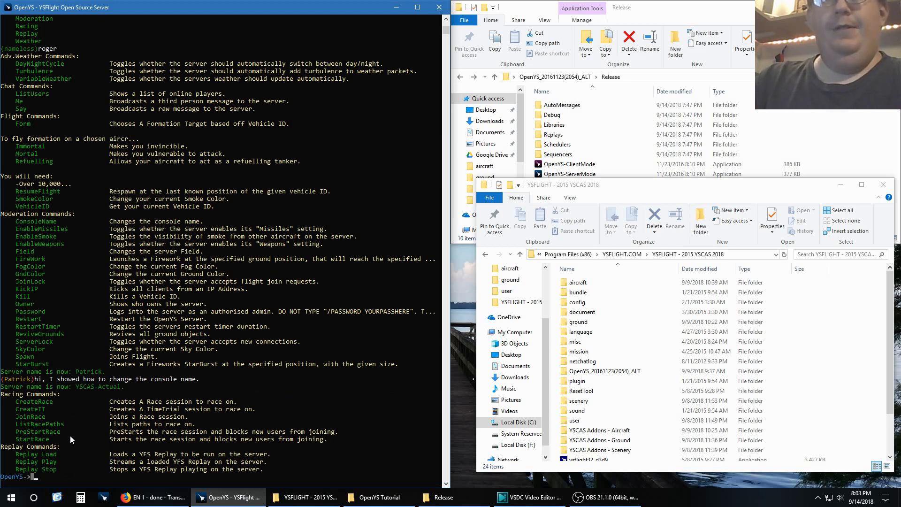
List the weather commands with /commands weather and read through their descriptions
text(/)
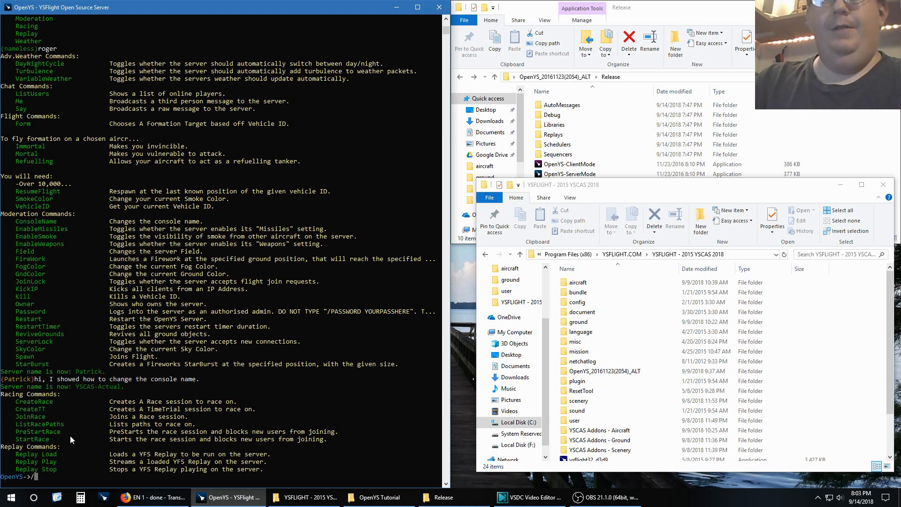
text(commands)
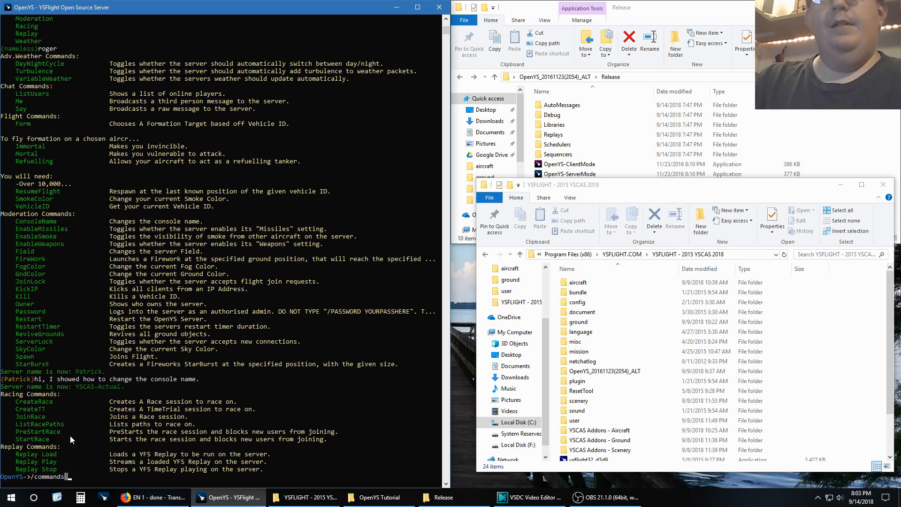
text( weather)
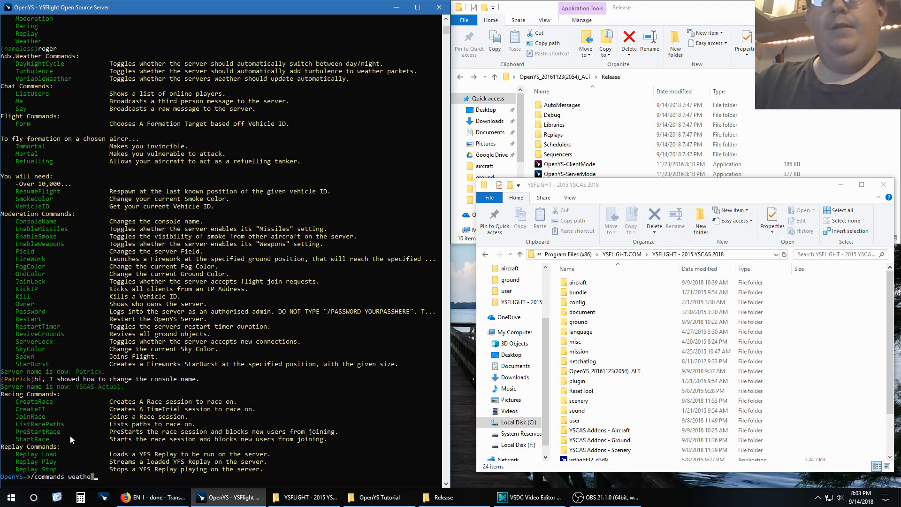
key(Return)
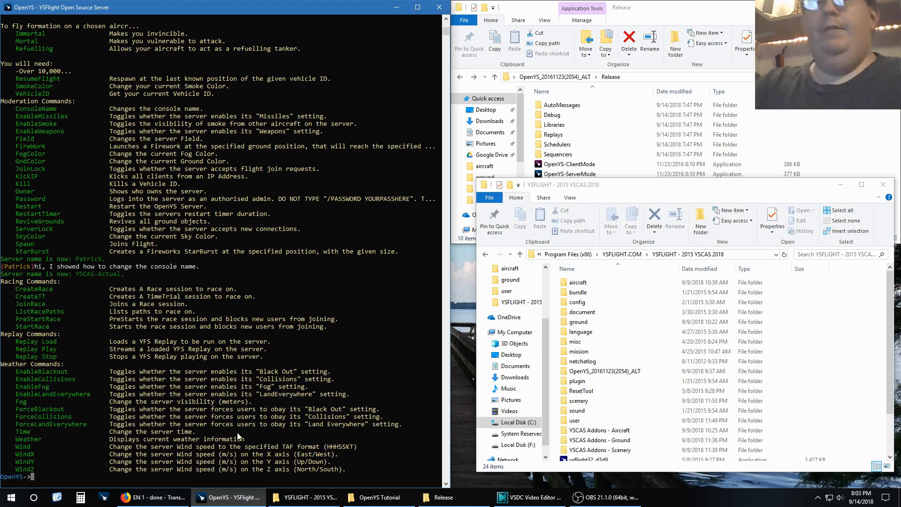
Query the server visibility with the /fog command and set it to 22000 m
text(fog)
key(Return)
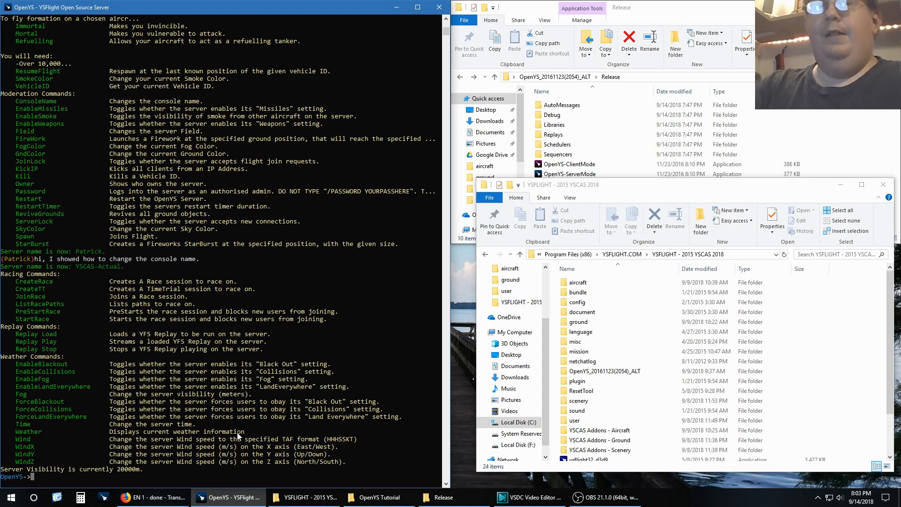
text(/fog 22000)
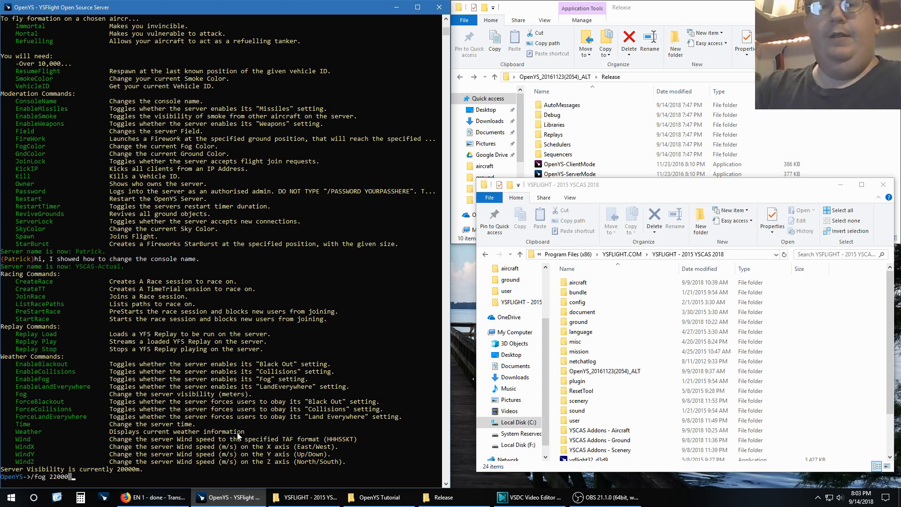
key(Return)
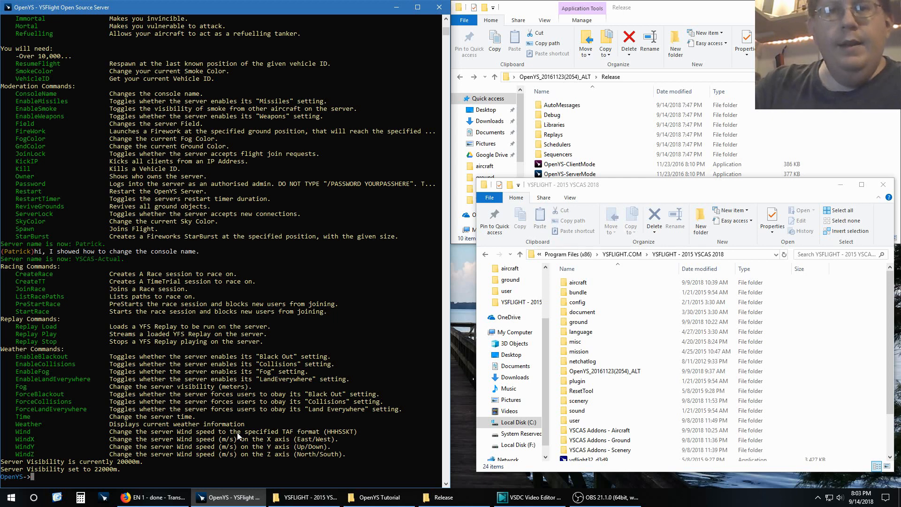
Set the server time to 1625J with the /time command
text(/)
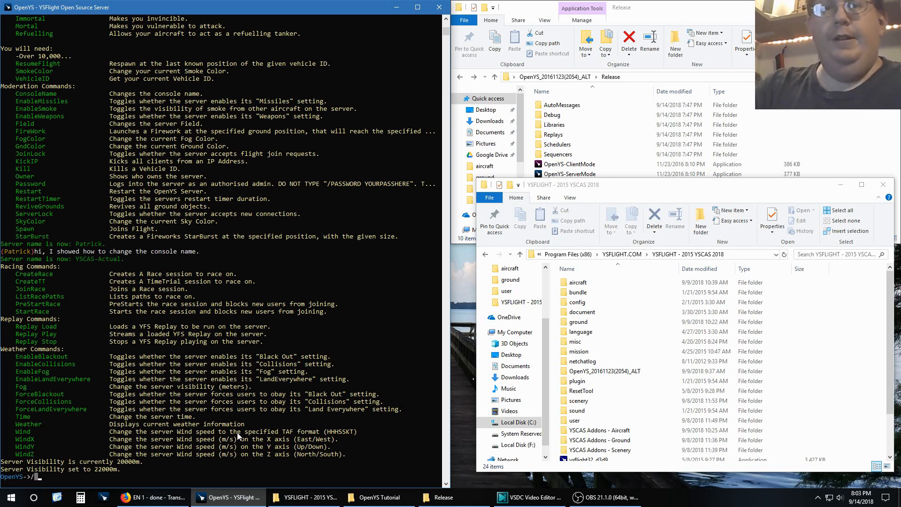
text(time 16)
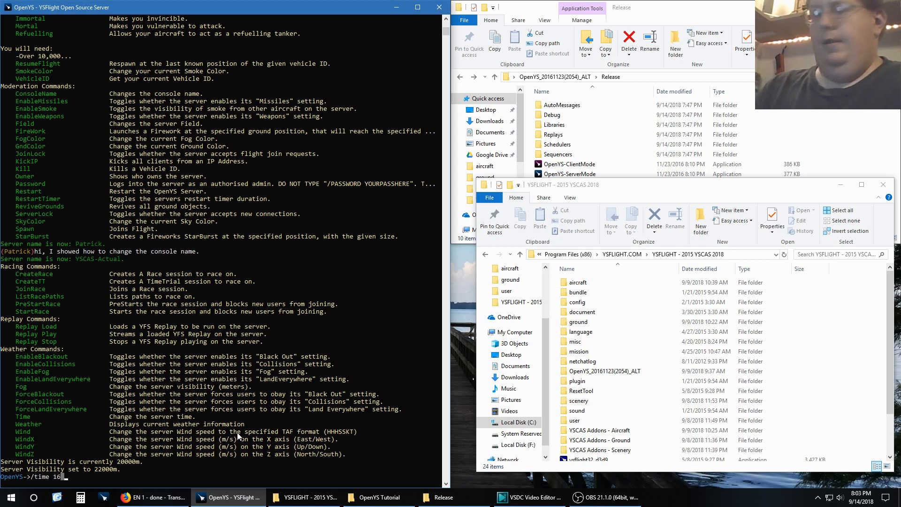
text(25J)
key(Return)
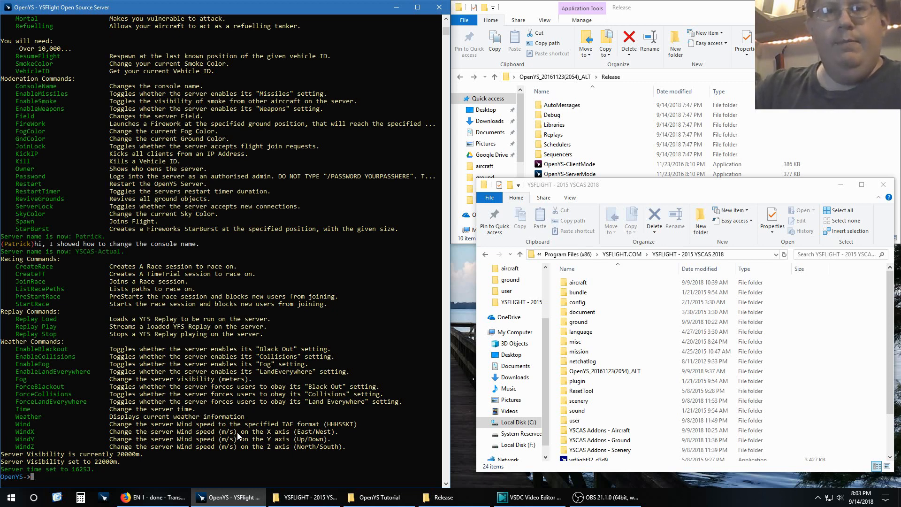
Query the server's current wind with the /wind command
text(/)
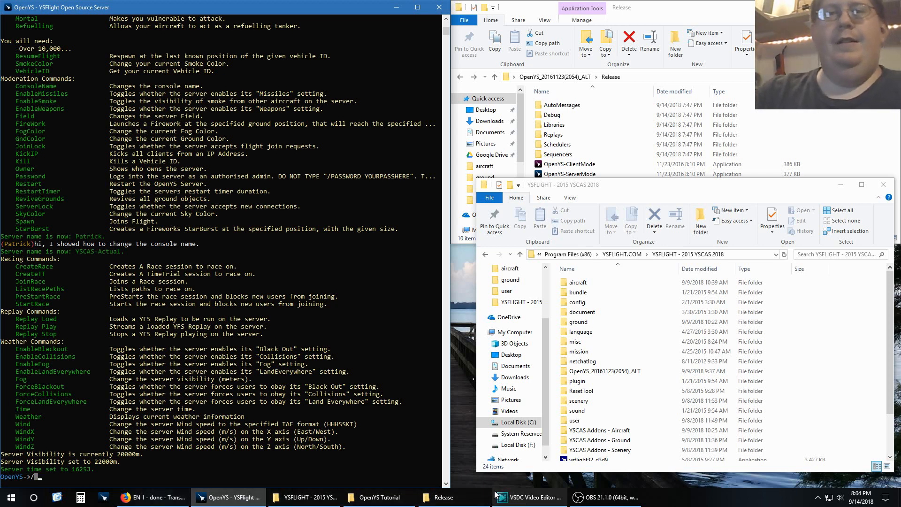
text(wind)
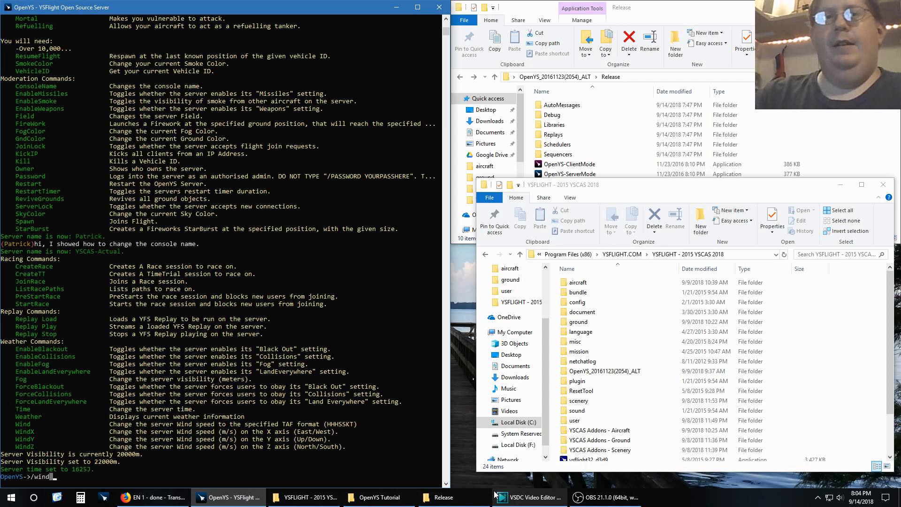
key(Return)
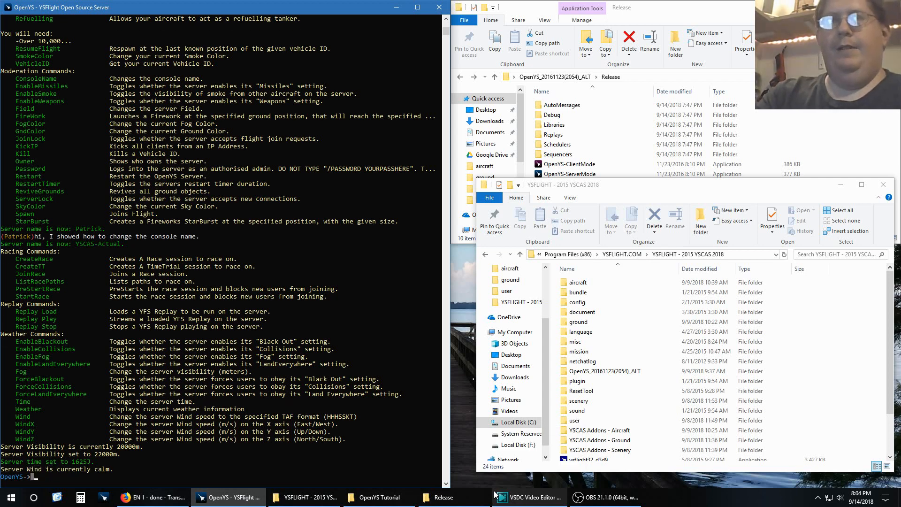
Set the server wind to 27004 with the /wind command and query the wind again
text(/)
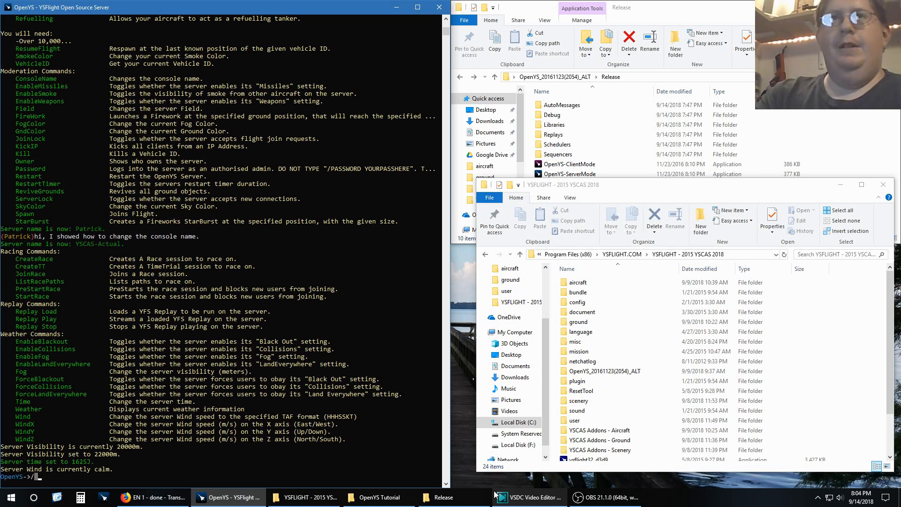
text(wind)
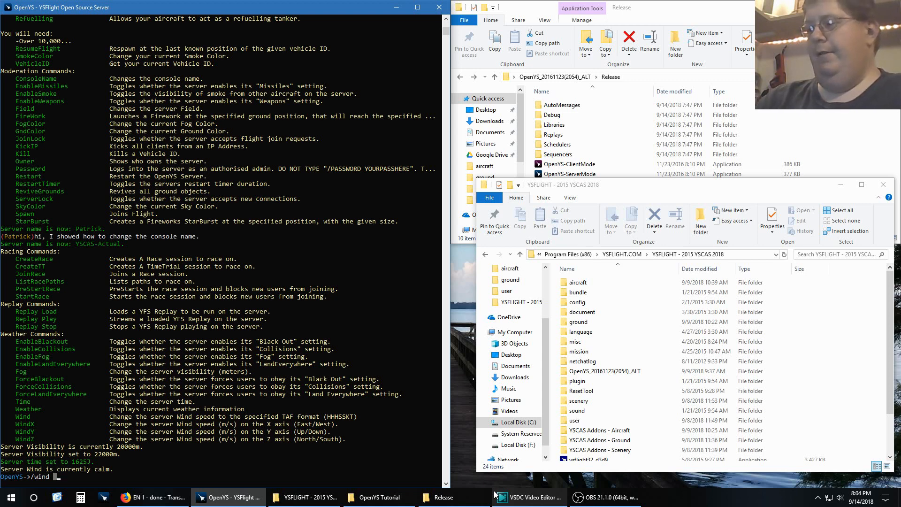
text(270)
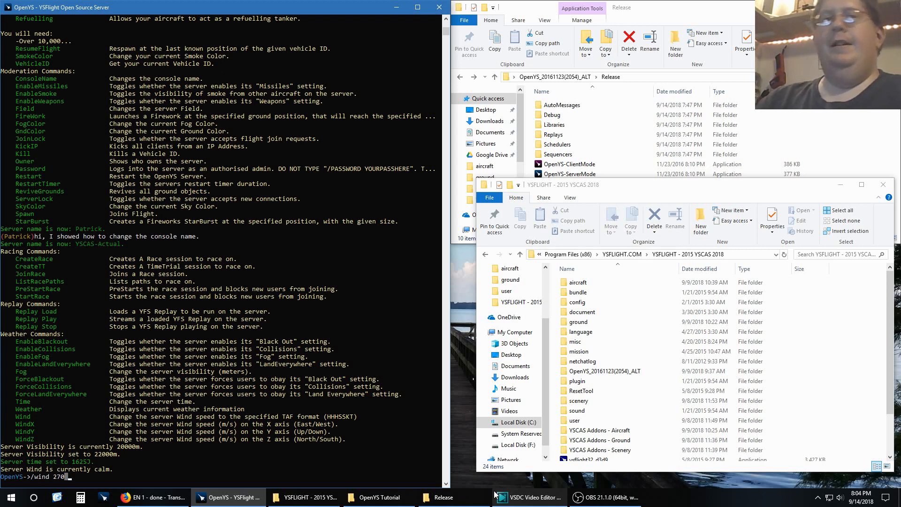
text(04)
key(Return)
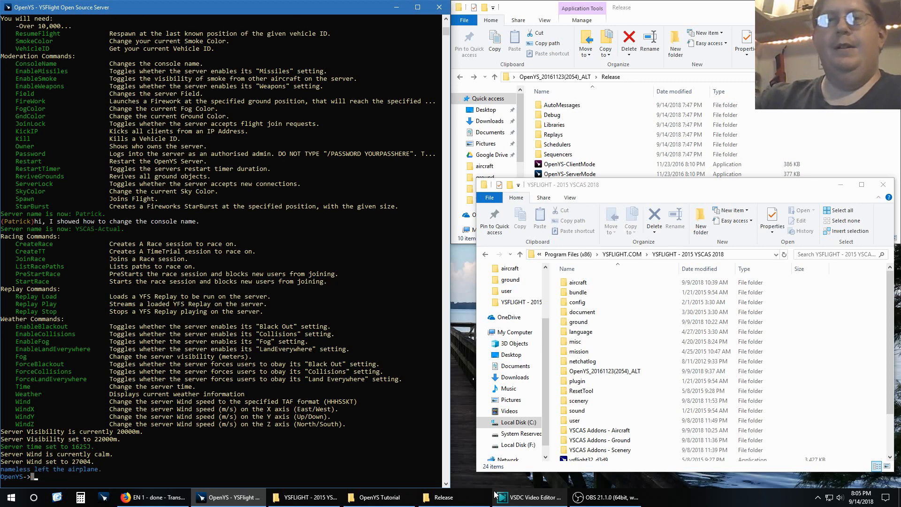
text(/wind)
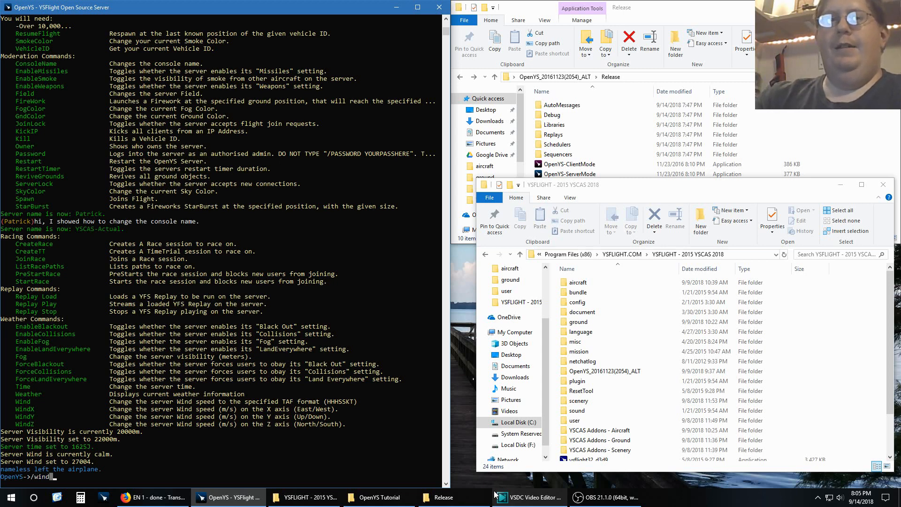
key(Return)
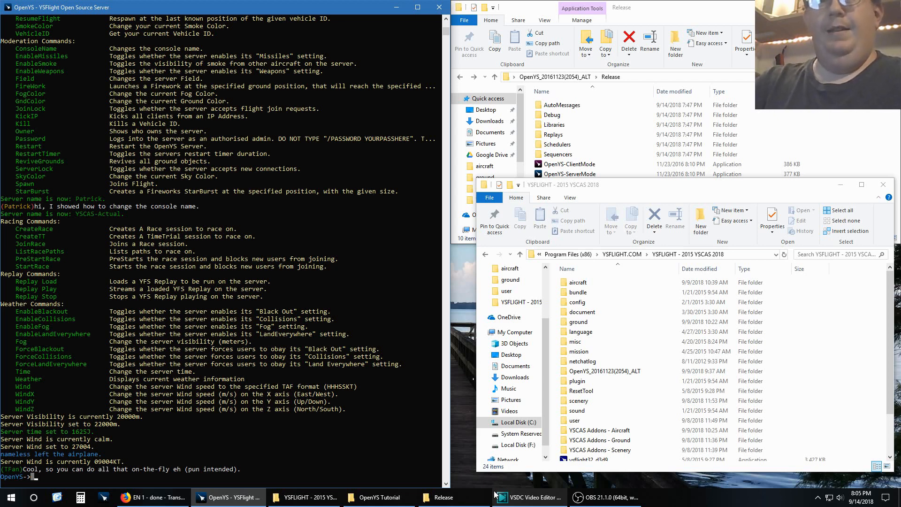
Answer the player's question from the server console with the chat message "Yes, I can."
text(Yes, )
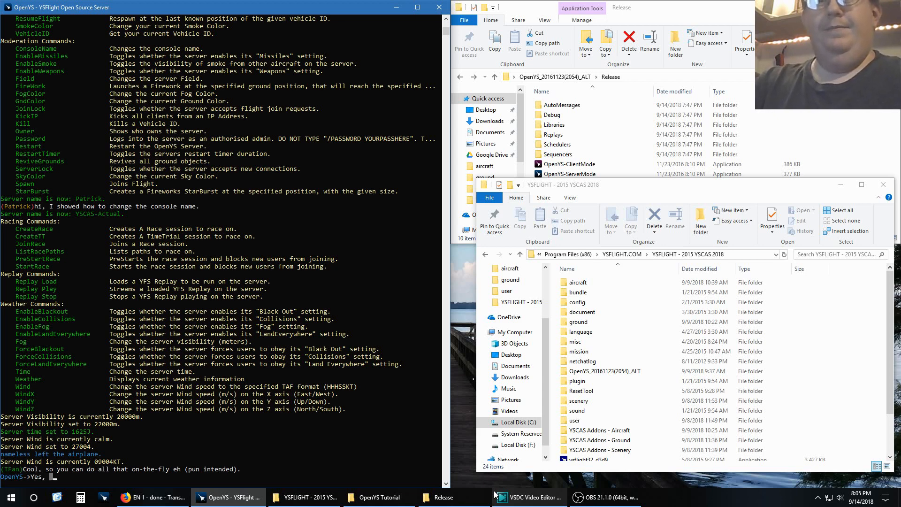
text(I can.)
key(Return)
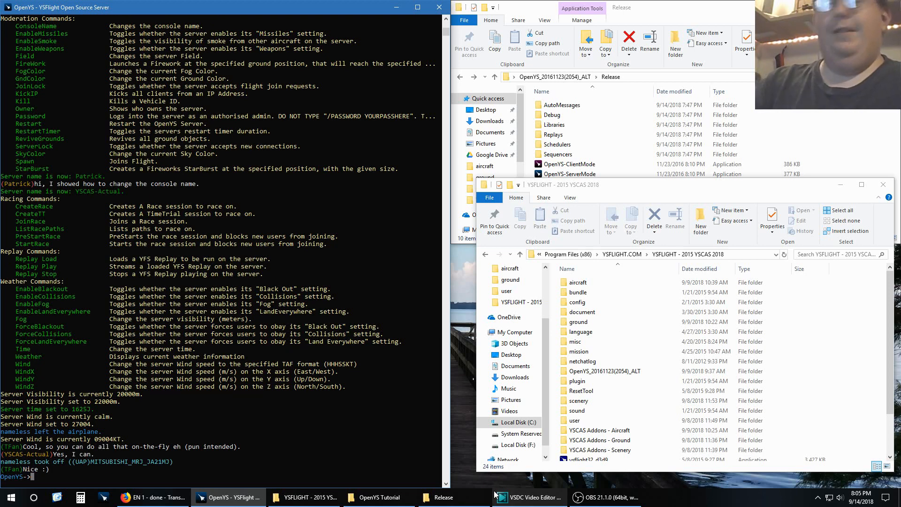
Display the server's weather information with the /weather command and look back through the command lists up to the Adv.Weather section
text(/weather)
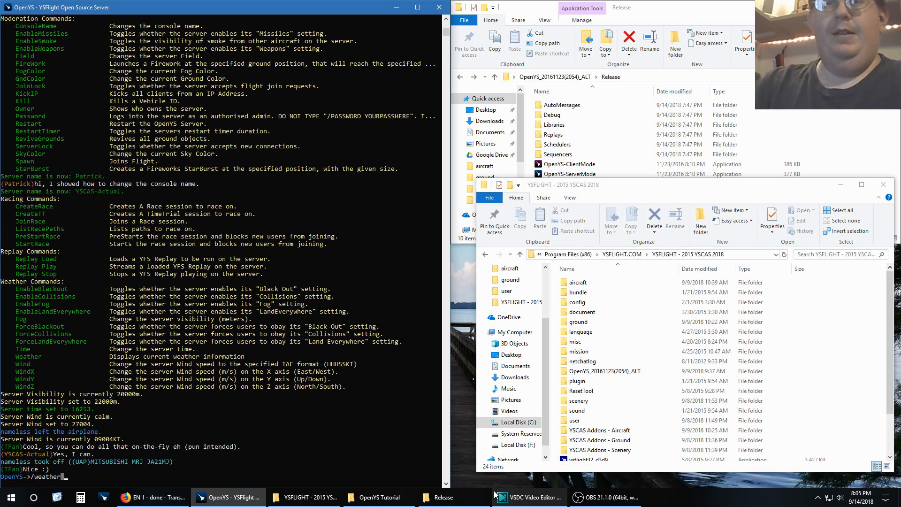
key(Return)
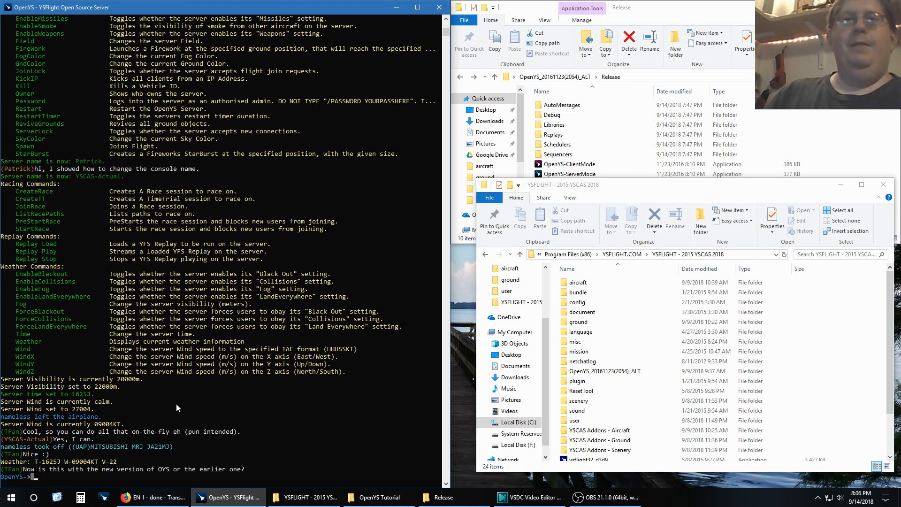
scroll(176, 403, up, 18)
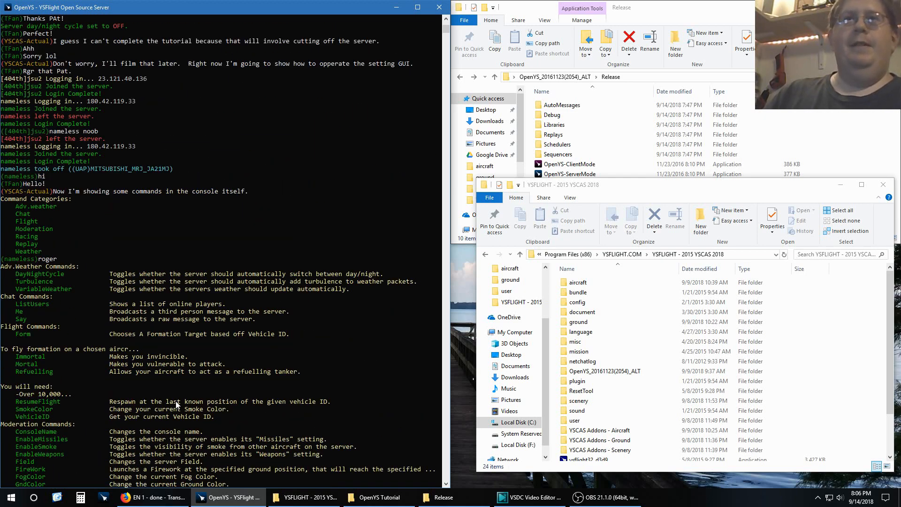
scroll(176, 404, down, 18)
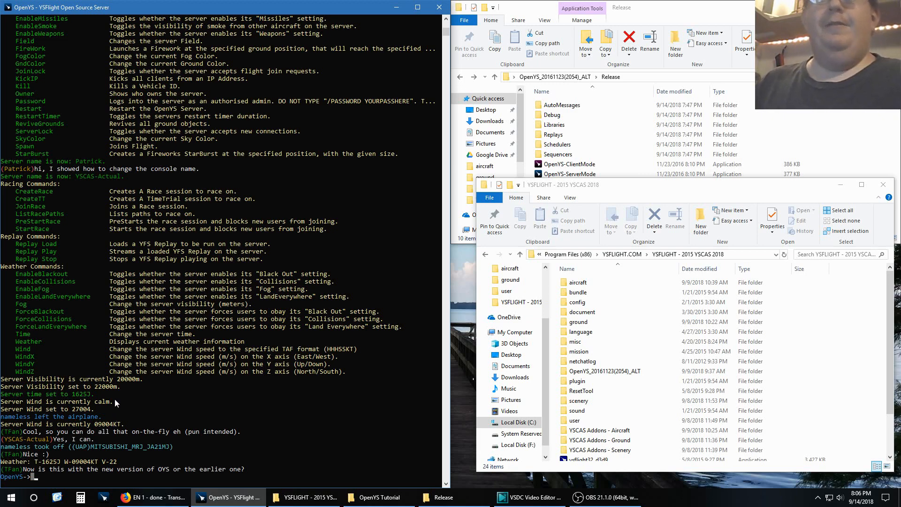
scroll(112, 352, up, 10)
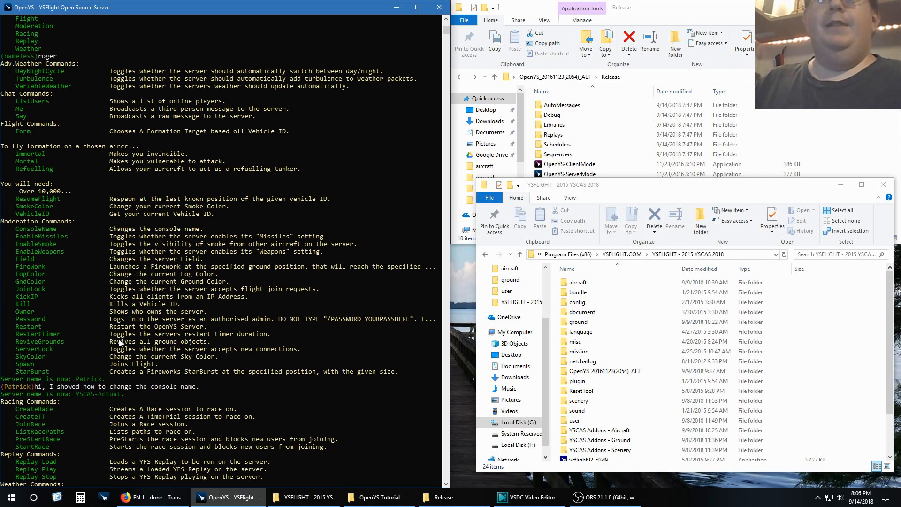
scroll(120, 342, up, 9)
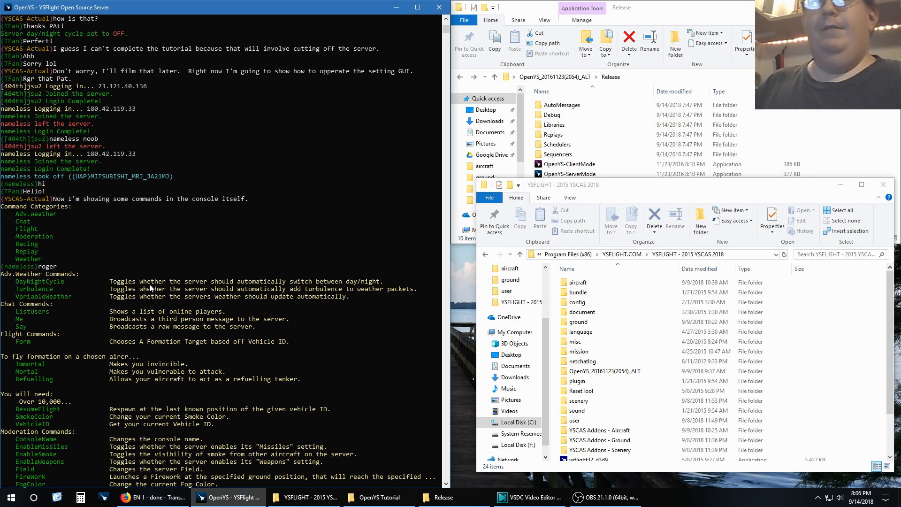
text(/dayni)
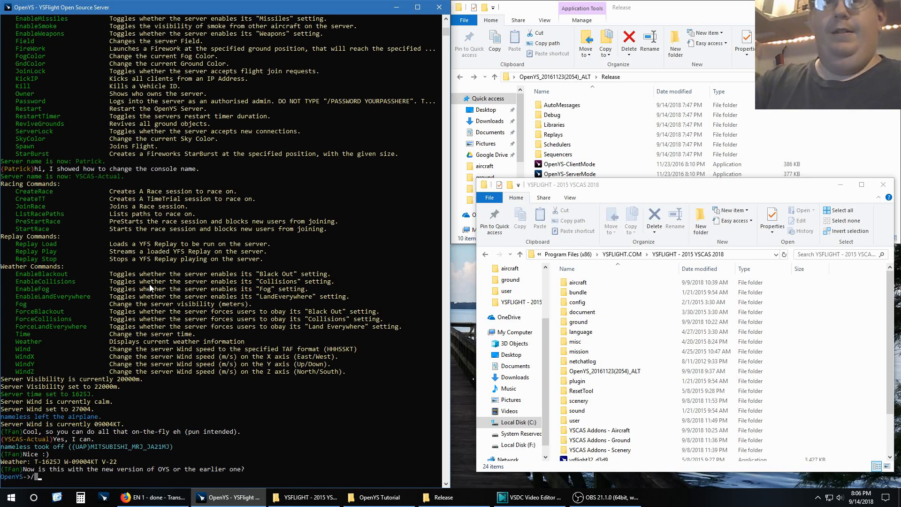
text(ghtcycle 24)
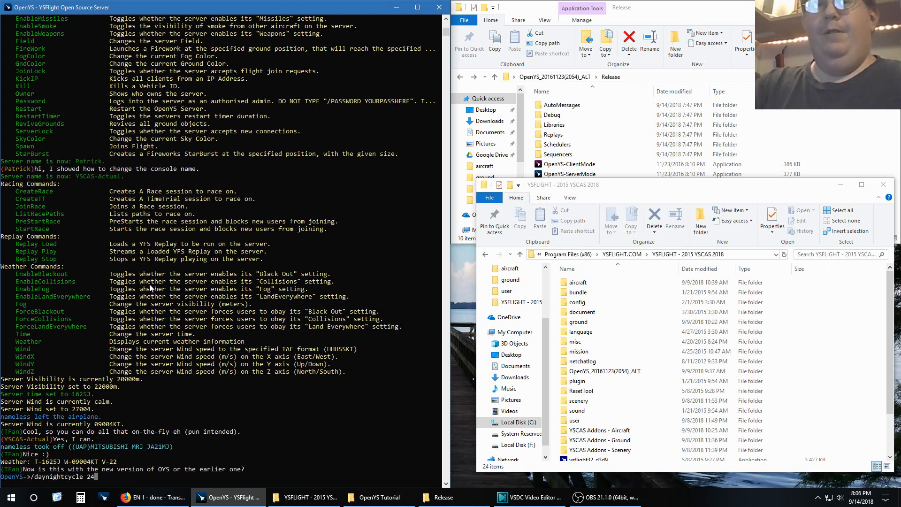
scroll(150, 287, up, 14)
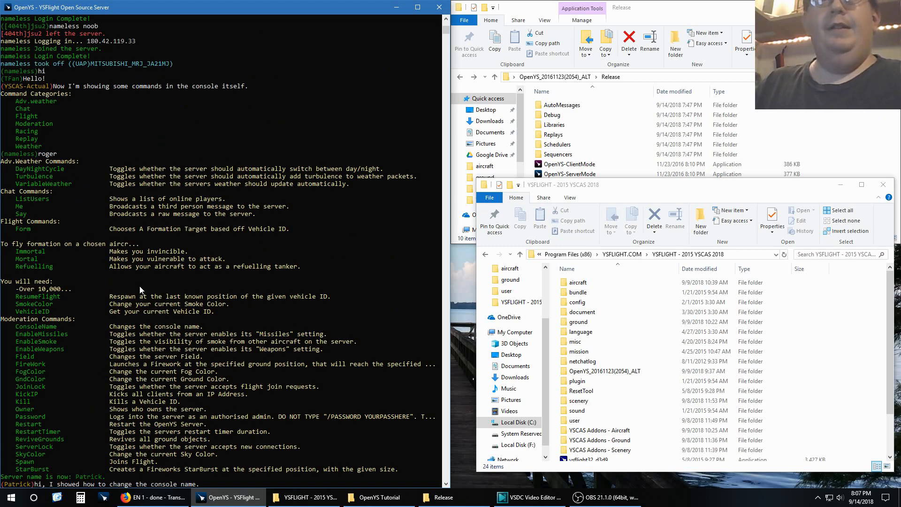
scroll(140, 285, down, 19)
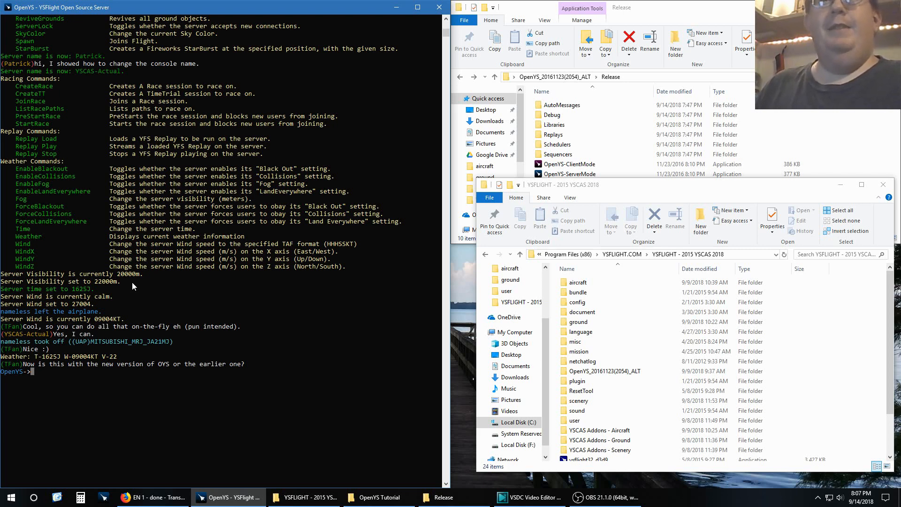
scroll(41, 162, up, 14)
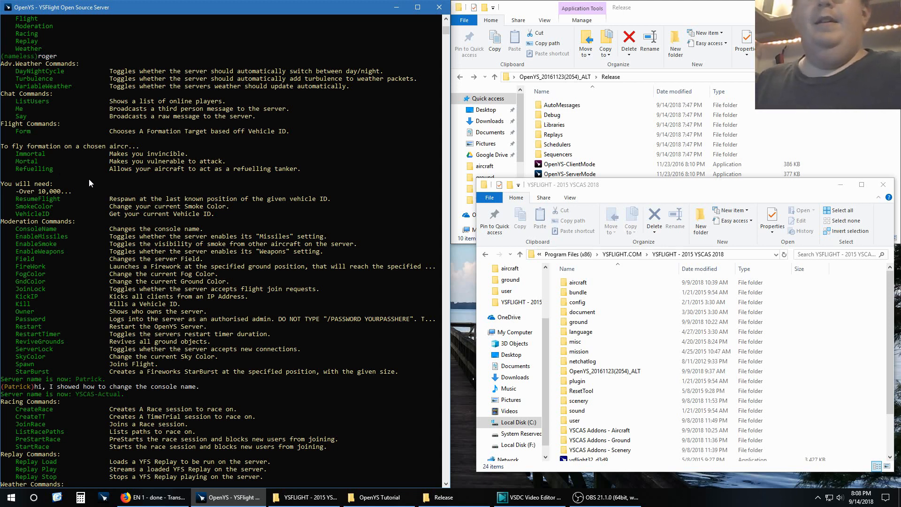
scroll(162, 207, up, 5)
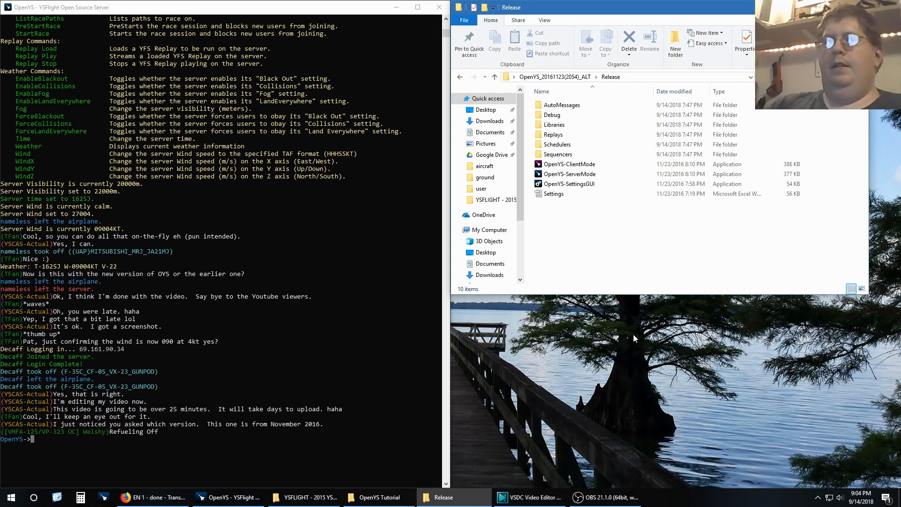
Select the OpenYS-ServerMode application in the Release folder and switch back to the running server console
click(576, 176)
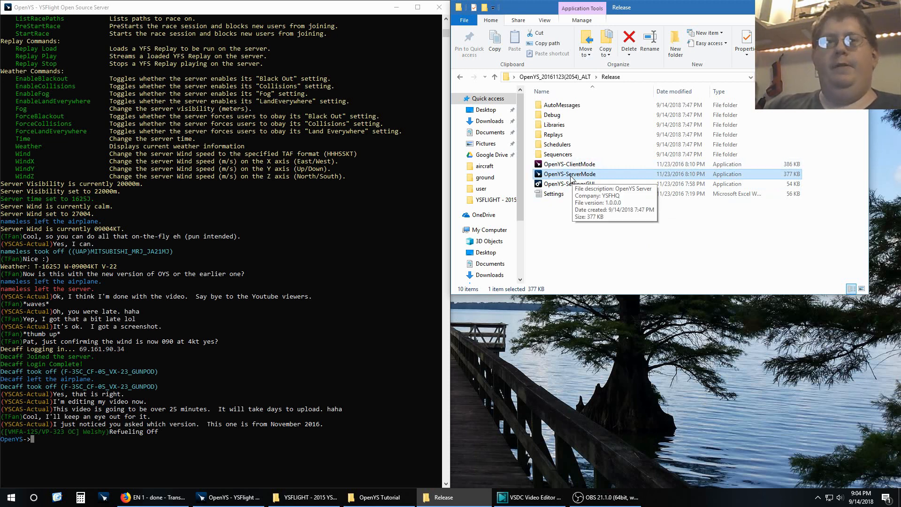
click(132, 8)
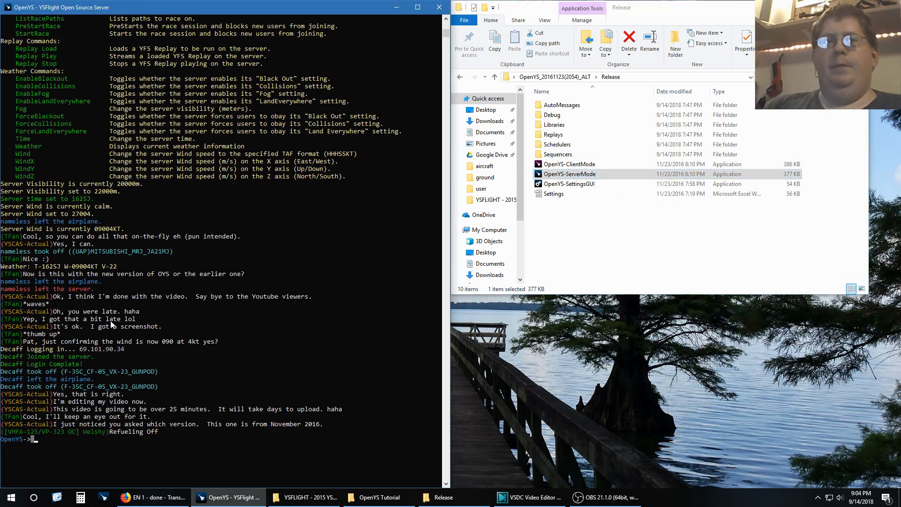